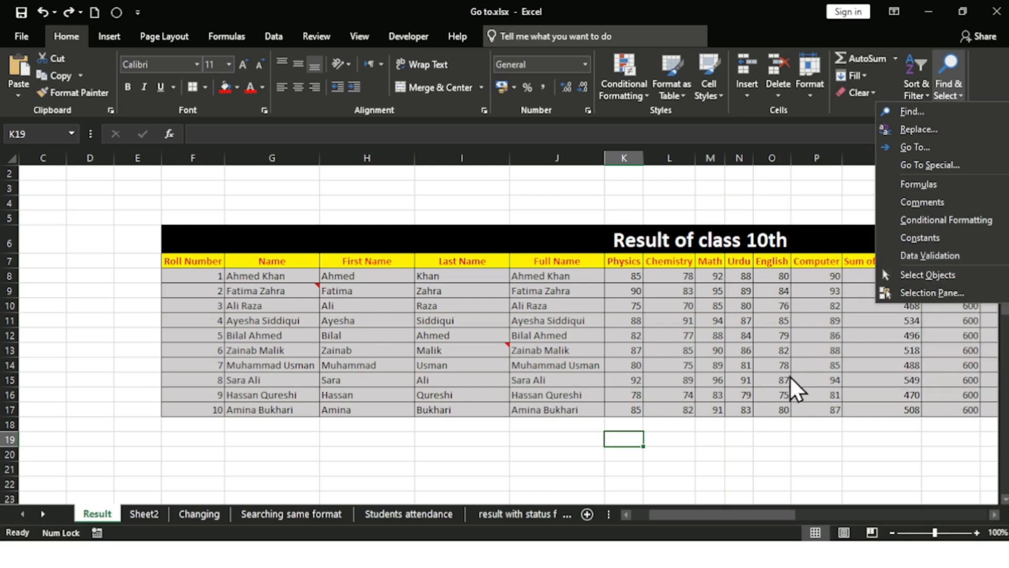
Draw a circle about 5.2 cm across over the First Name and Last Name columns and fill it with gold
left_click(758, 363)
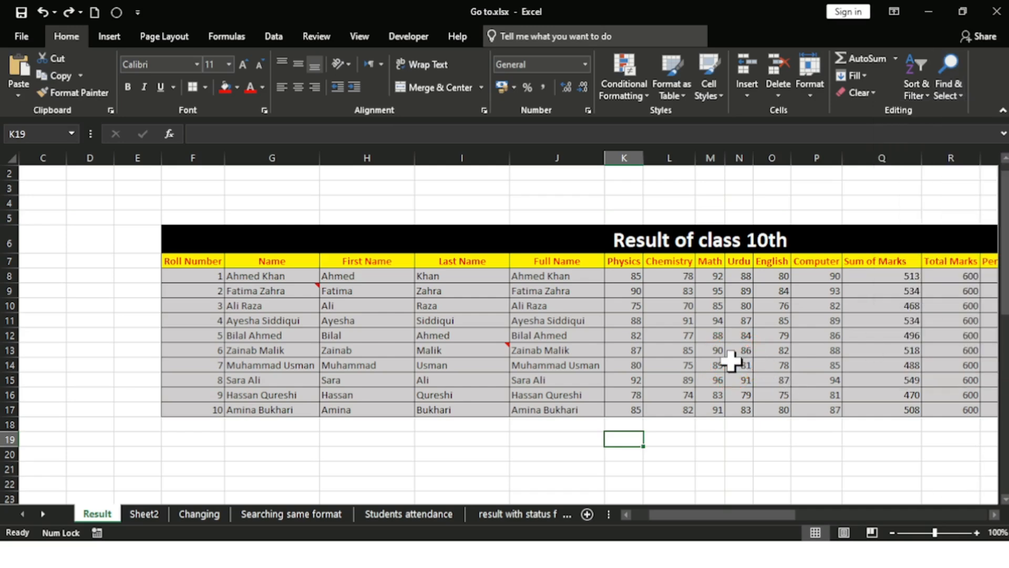
left_click(284, 374)
left_click(120, 35)
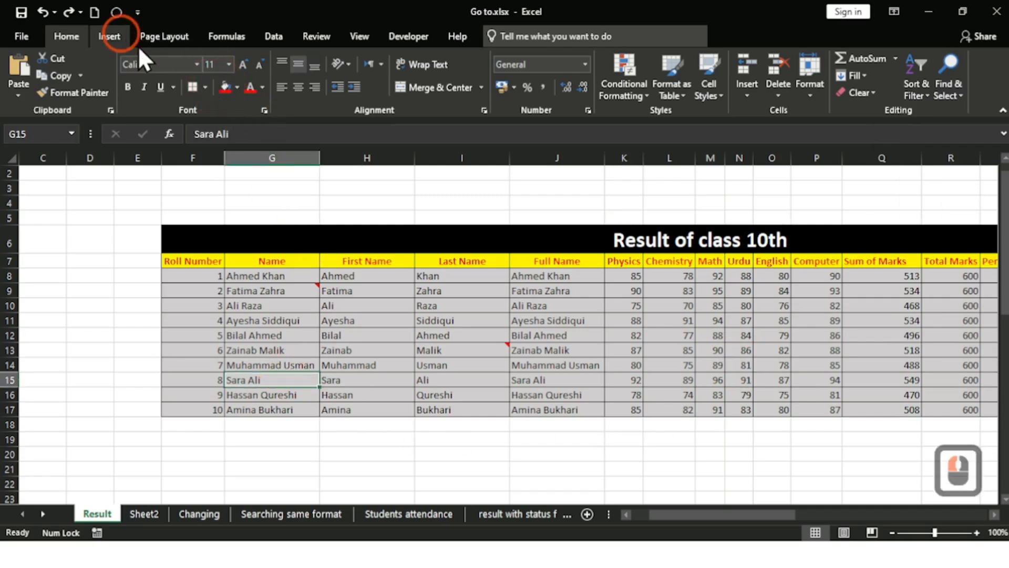
left_click(266, 92)
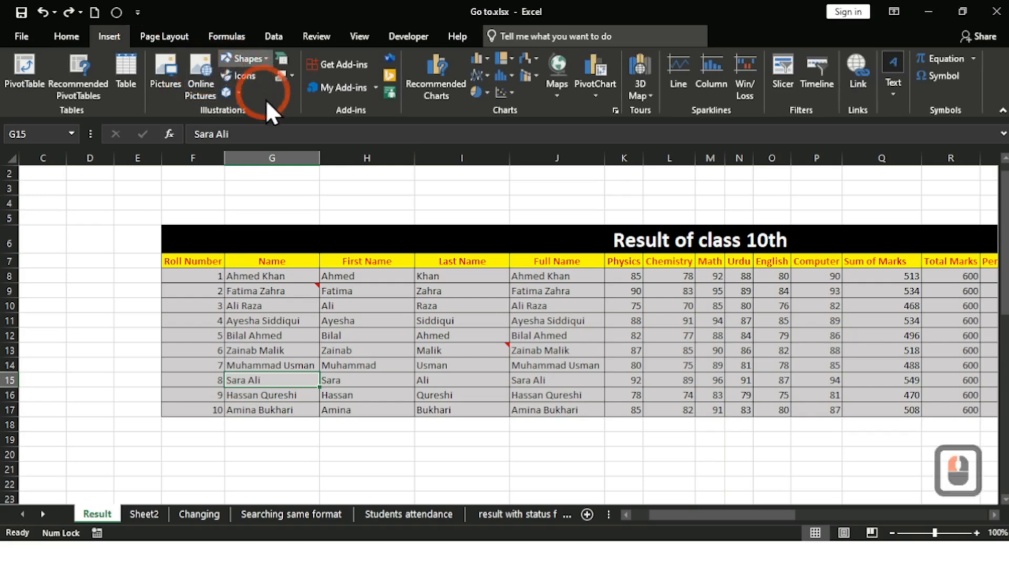
left_click(284, 96)
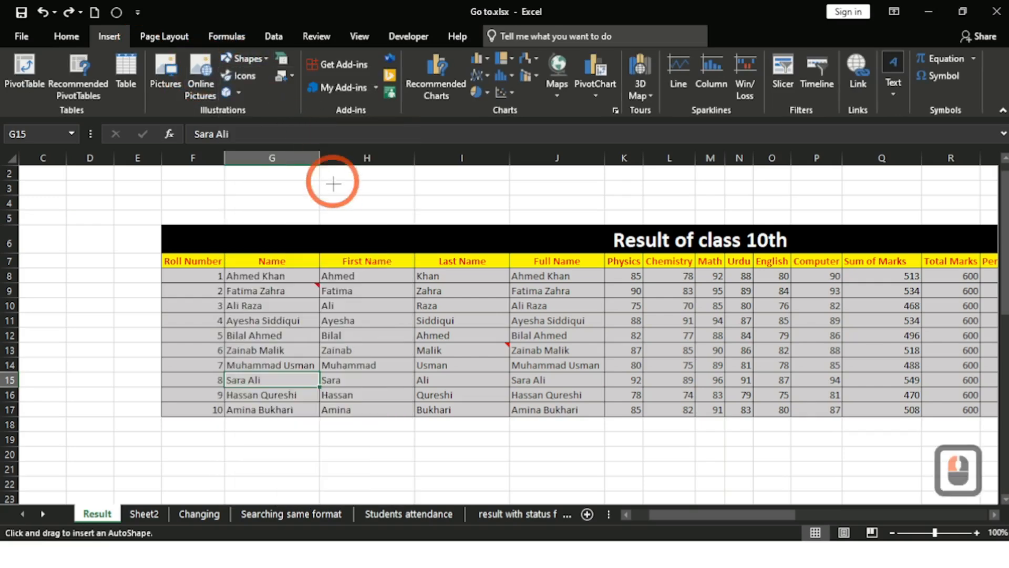
left_click_drag(332, 184, 340, 199)
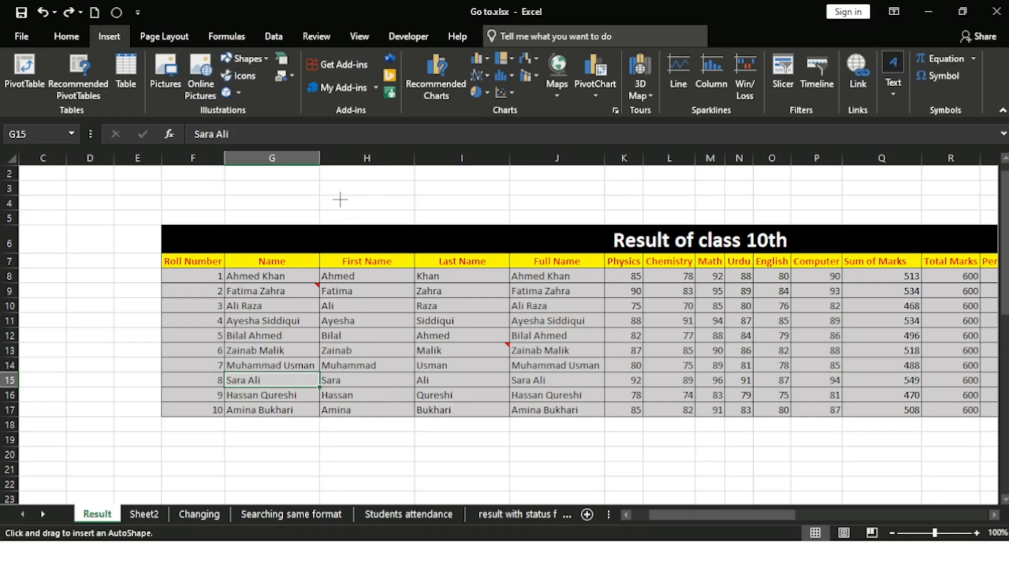
mouse_move(340, 199)
left_mouse_down()
mouse_move(411, 294)
mouse_move(487, 344)
left_mouse_up()
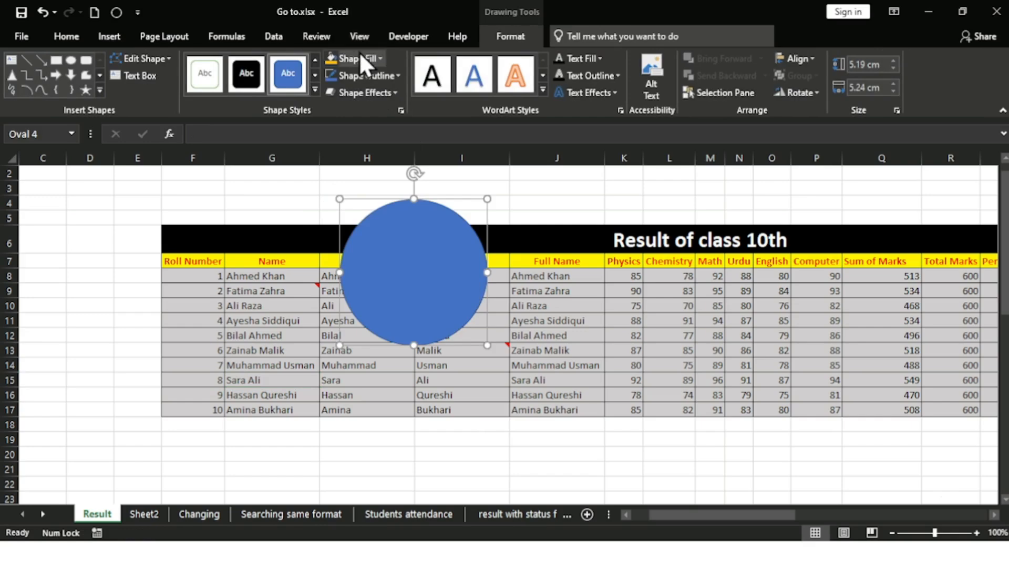
left_click(335, 58)
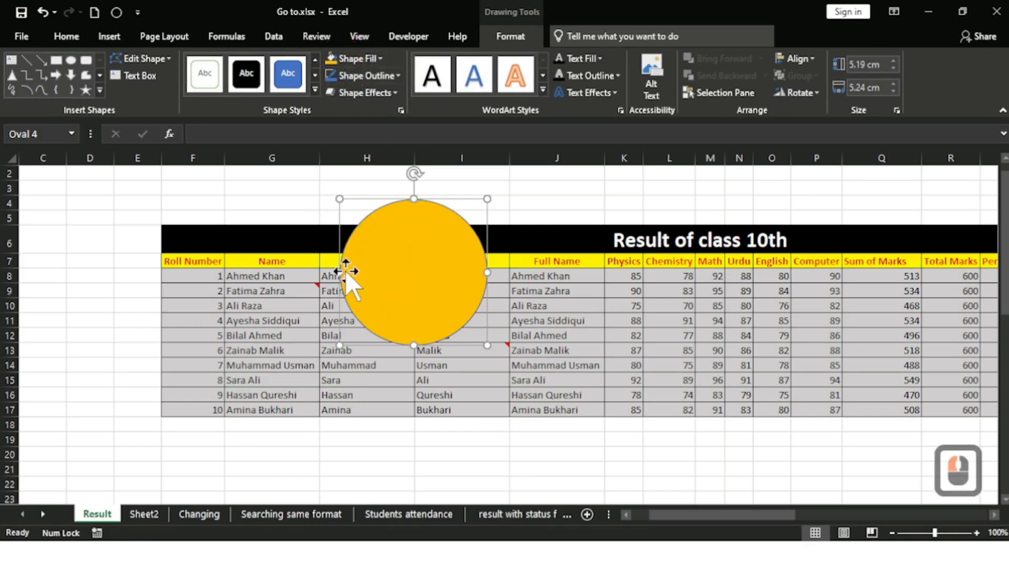
Draw a rectangle about 10 cm wide and 7.5 cm high over the subject marks and fill it with red
left_click(56, 59)
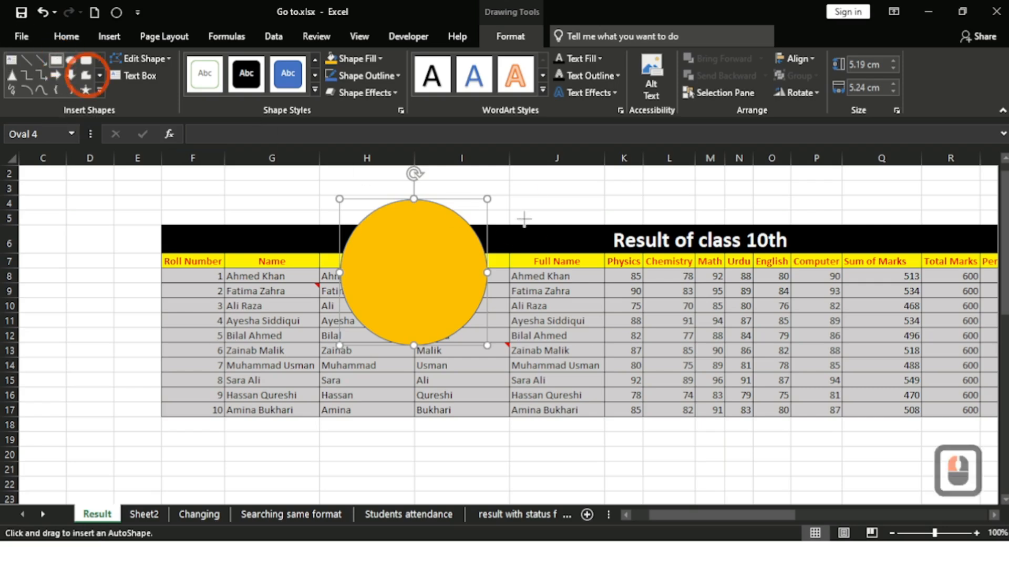
mouse_move(619, 192)
left_mouse_down()
mouse_move(780, 226)
mouse_move(915, 371)
mouse_move(901, 399)
left_mouse_up()
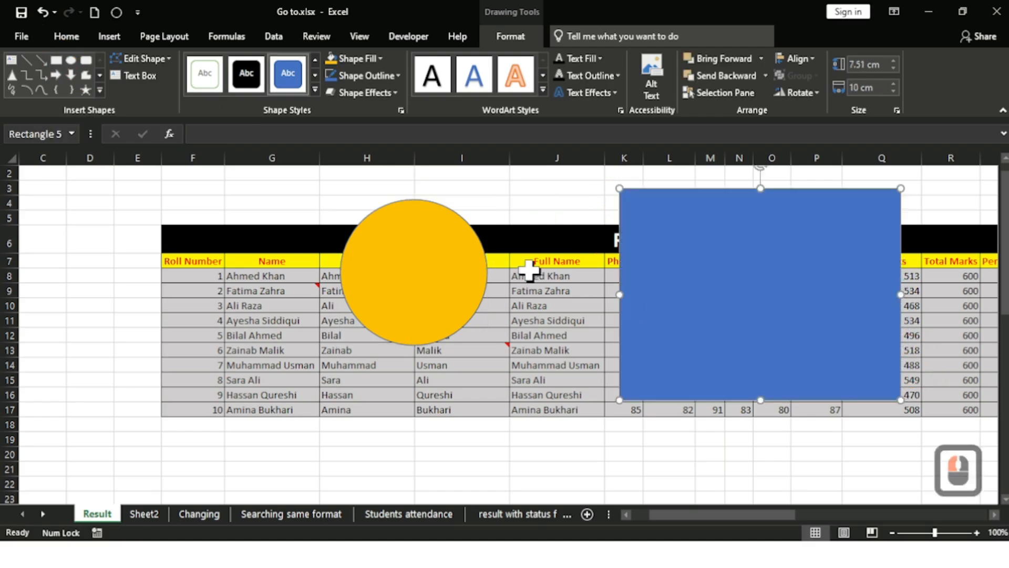
left_click(346, 59)
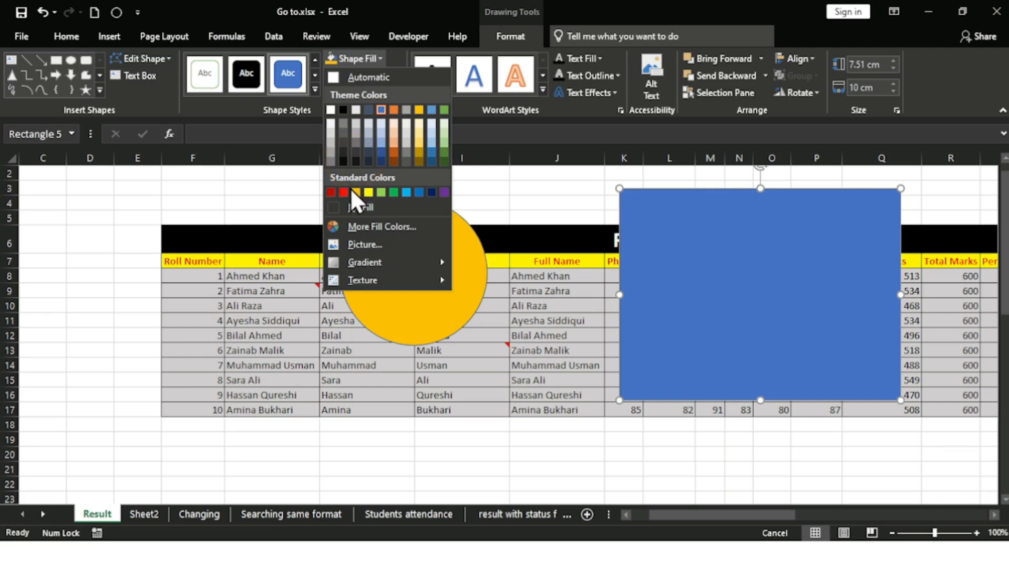
left_click(343, 192)
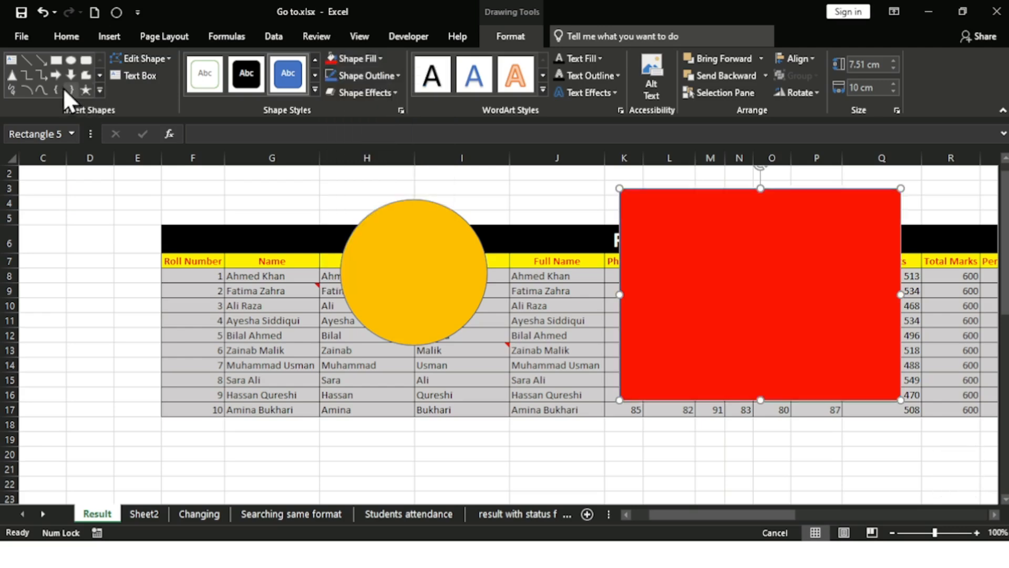
Draw an isosceles triangle about 3.9 cm wide and 6.4 cm high, fill it light blue and move it between the circle and rectangle
left_click(13, 77)
left_click_drag(180, 274, 297, 443)
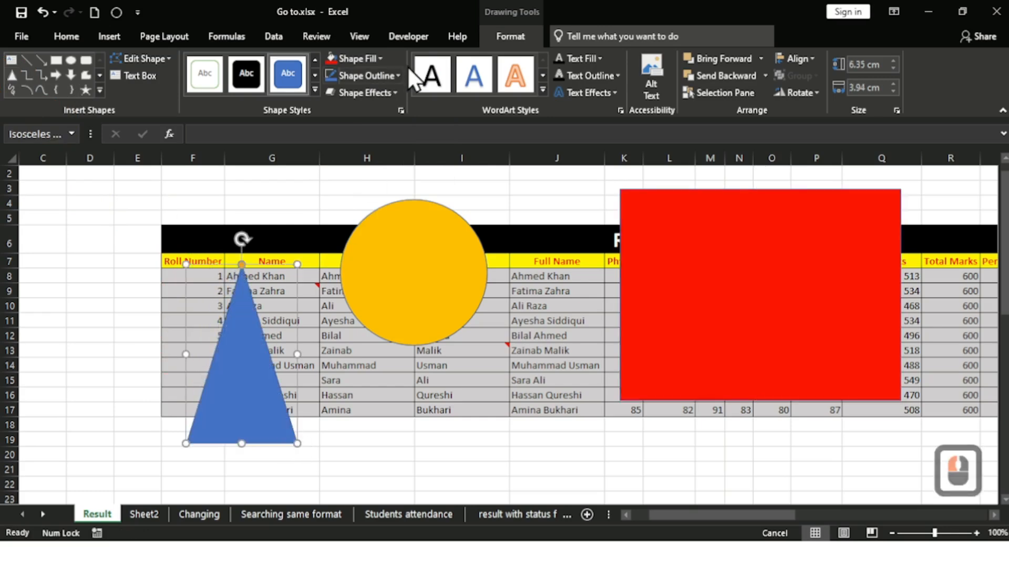
left_click(371, 56)
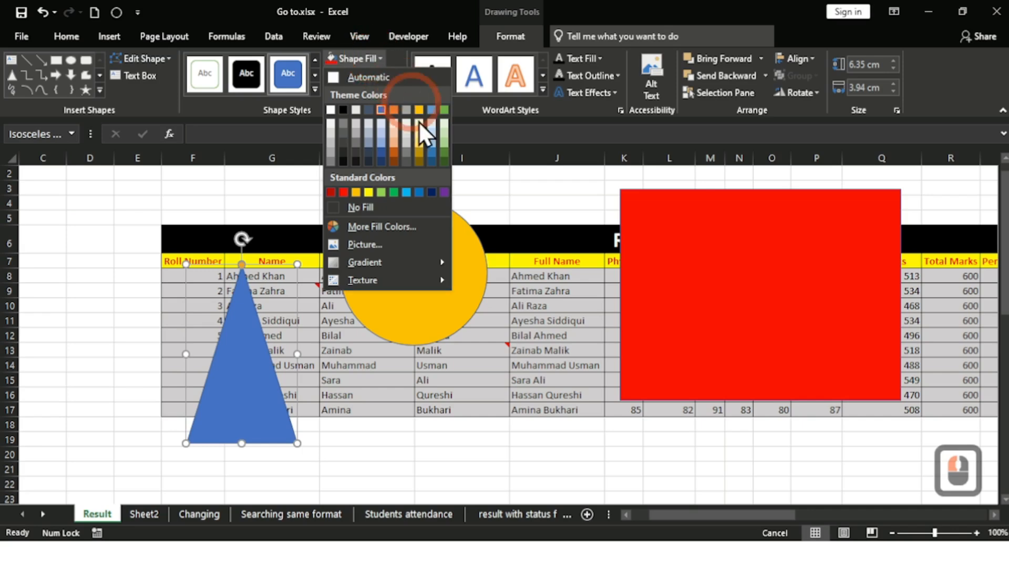
left_click(406, 192)
left_click_drag(268, 412, 571, 406)
Select several individual cells in and beside the results table, including H18, G14, G10 and F8
left_click(327, 419)
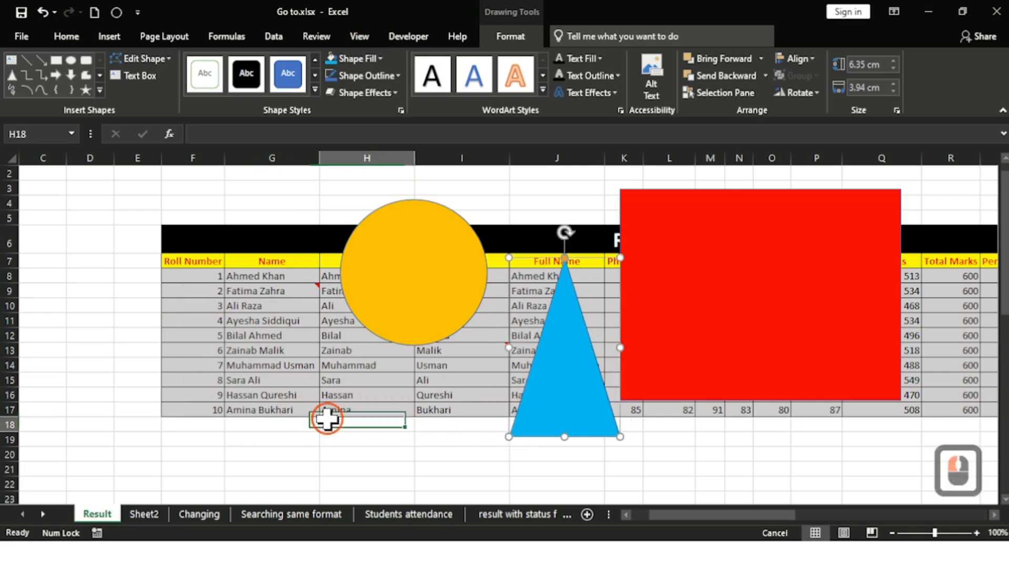
left_click(289, 367)
left_click(245, 306)
left_click(191, 279)
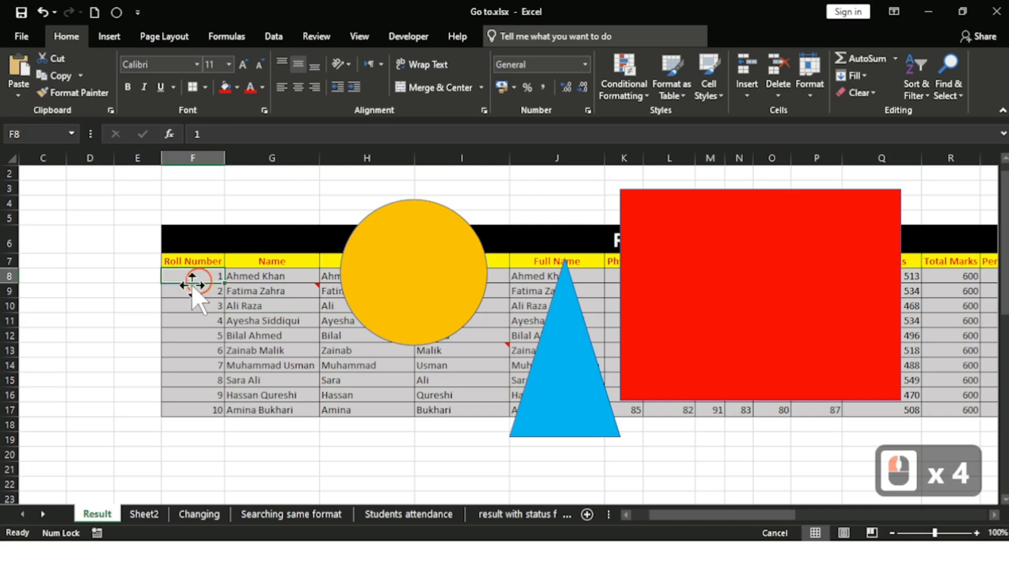
left_click(157, 322)
left_click(136, 362)
Move the circle lower over the table, the triangle up past the title row, and the rectangle partly beneath the triangle
left_click_drag(454, 266, 418, 348)
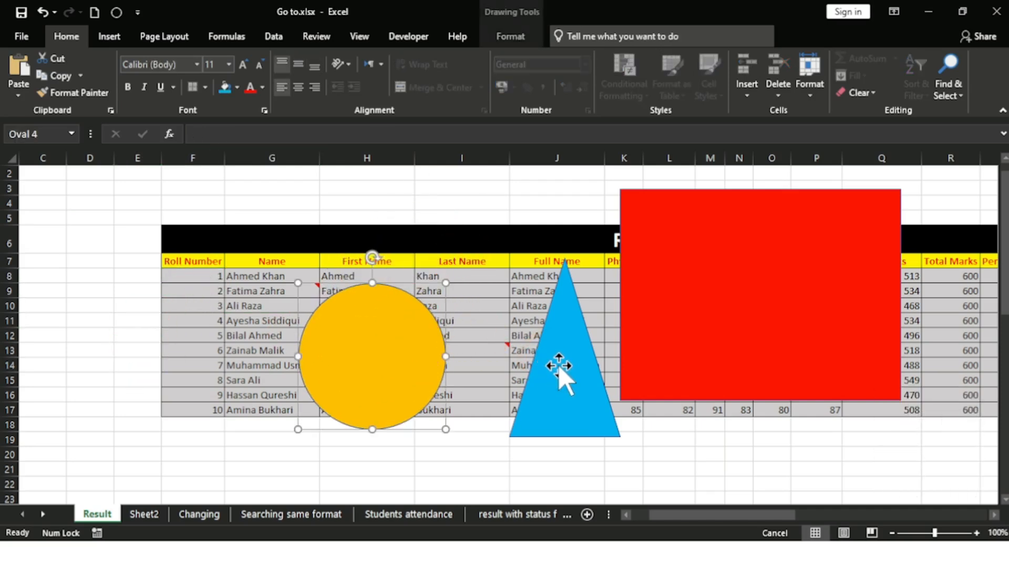
left_click_drag(559, 365, 514, 270)
left_click_drag(755, 261, 778, 330)
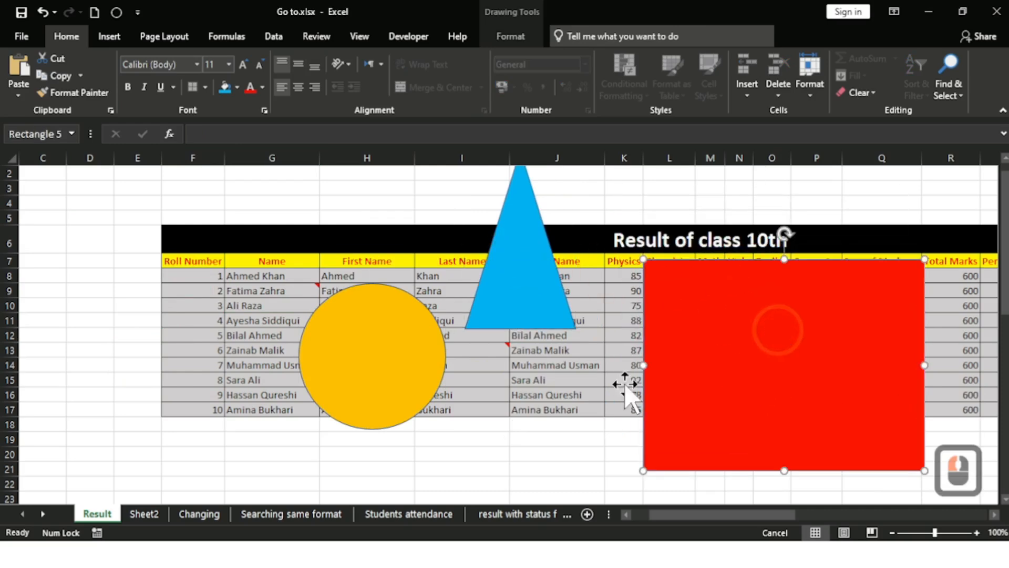
left_click_drag(387, 389, 365, 410)
left_click_drag(756, 352, 663, 311)
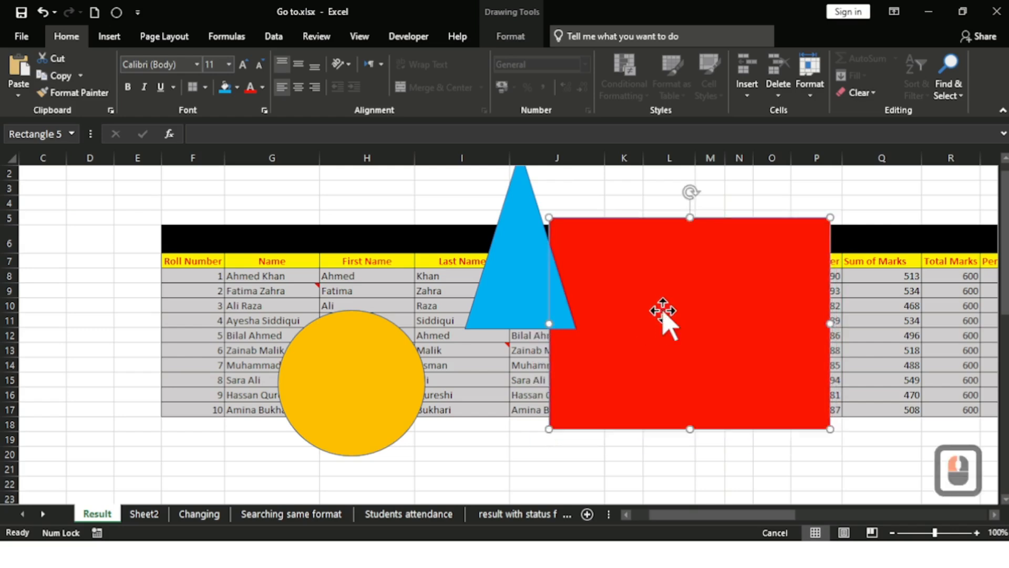
left_click_drag(358, 395, 408, 359)
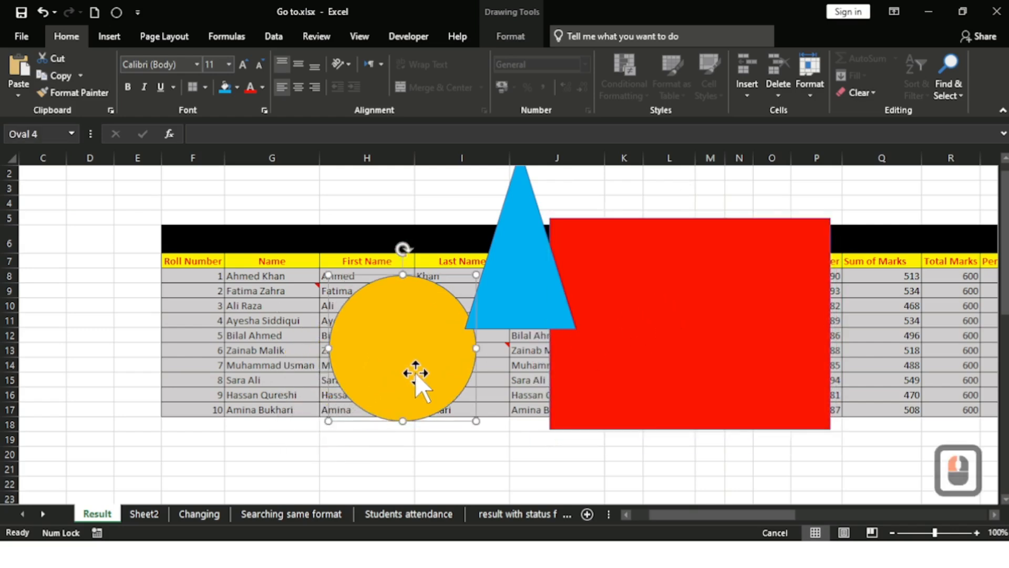
Select cells G12 and F13, each of the three shapes in turn, and finally the empty cell J20
left_click(247, 336)
left_click(213, 348)
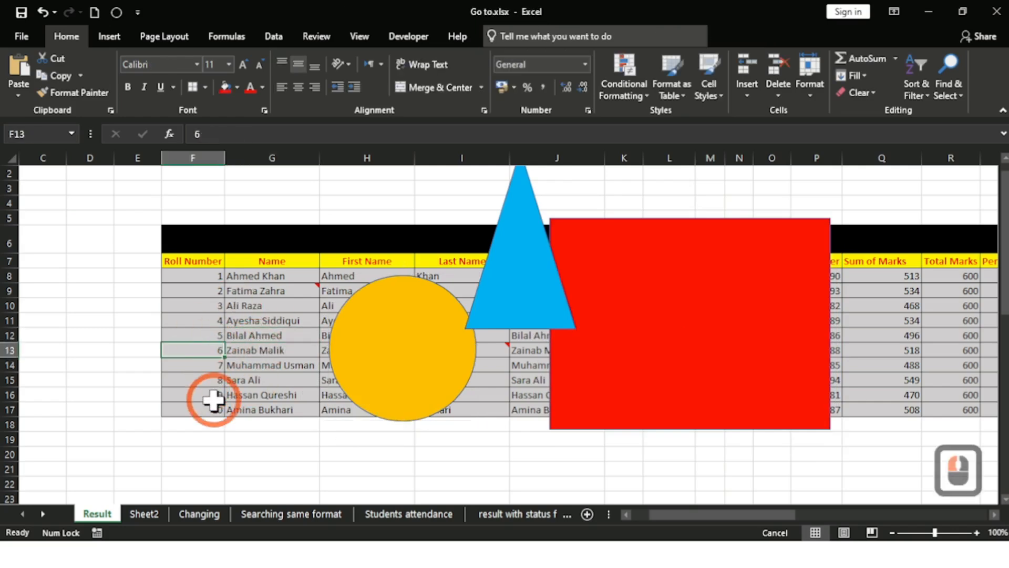
left_click(439, 383)
left_click(529, 315)
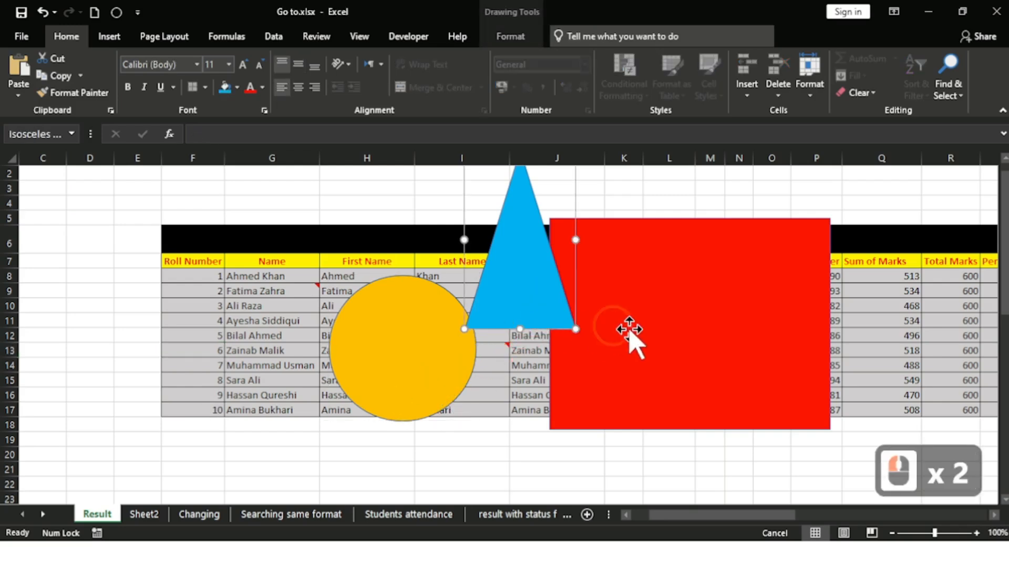
left_click(619, 412)
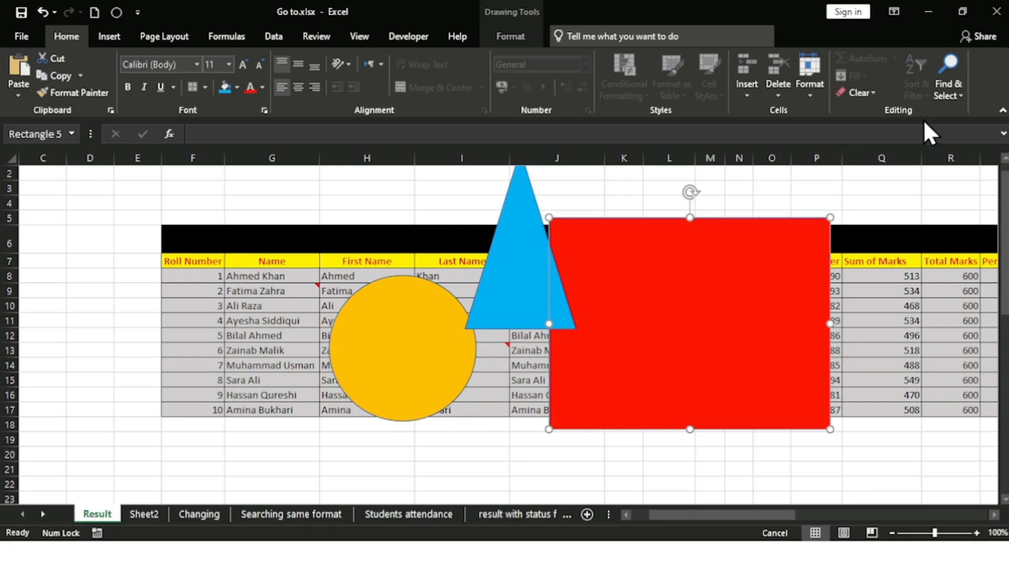
left_click(519, 451)
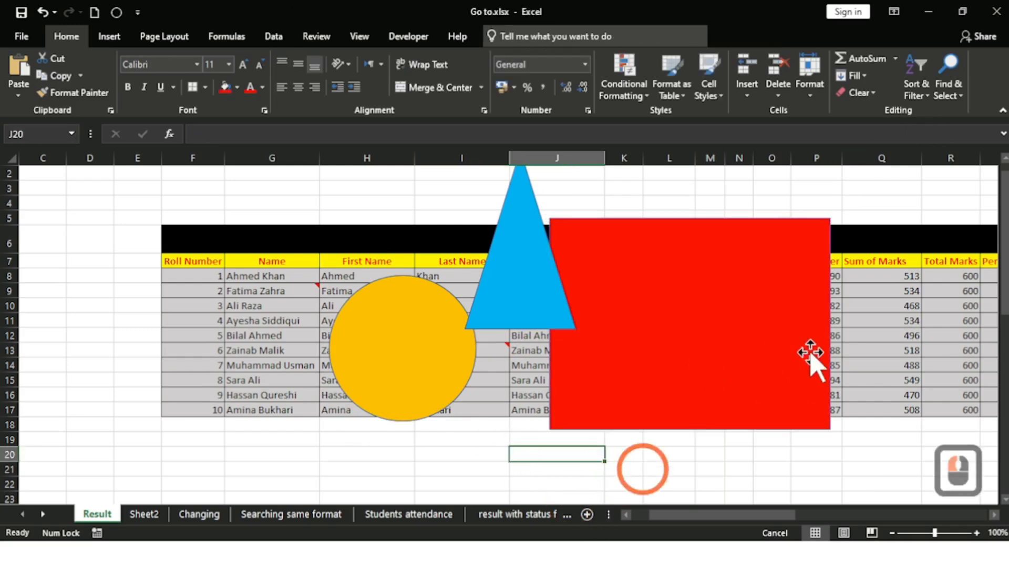
Turn on Select Objects mode and try to select various cells inside and around the results table
left_click(945, 89)
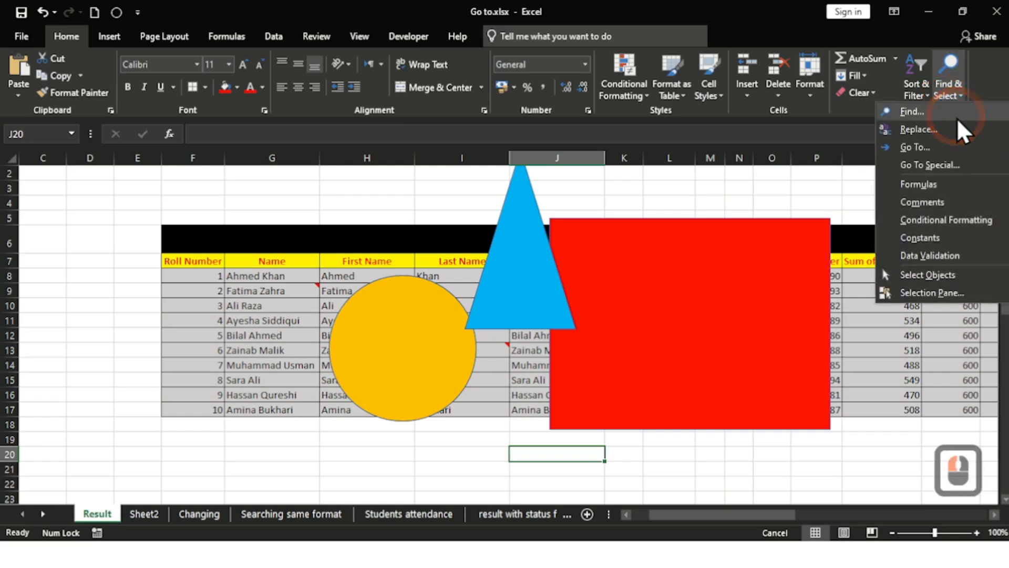
left_click(951, 279)
left_click(614, 467)
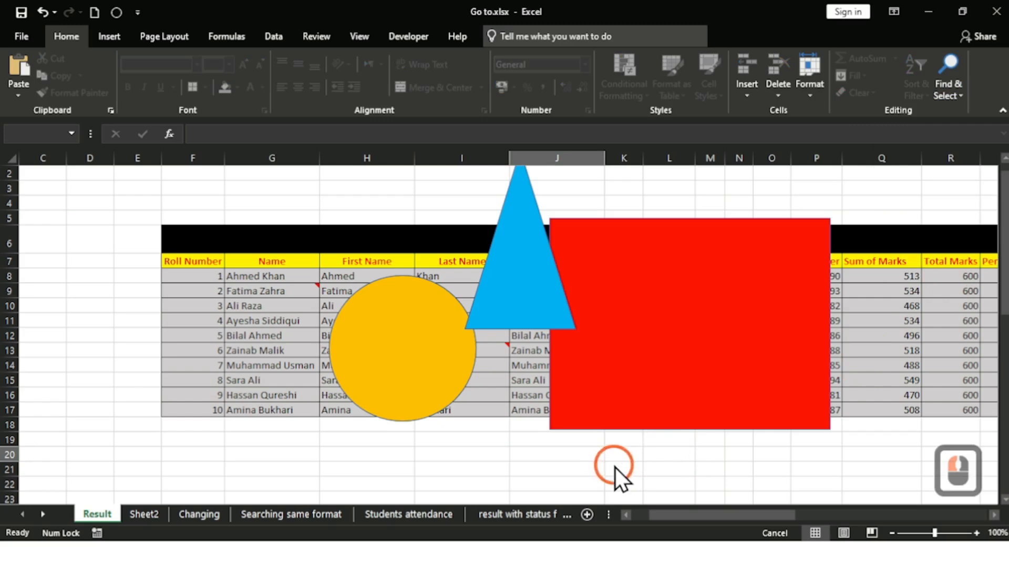
left_click(506, 465)
left_click(343, 462)
left_click(285, 436)
double_click(266, 408)
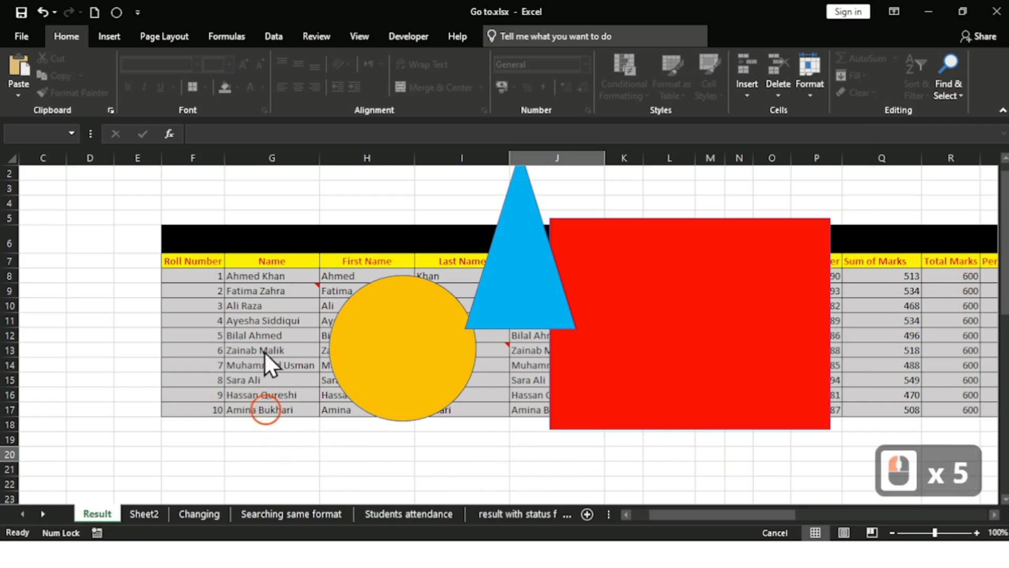
left_click(259, 278)
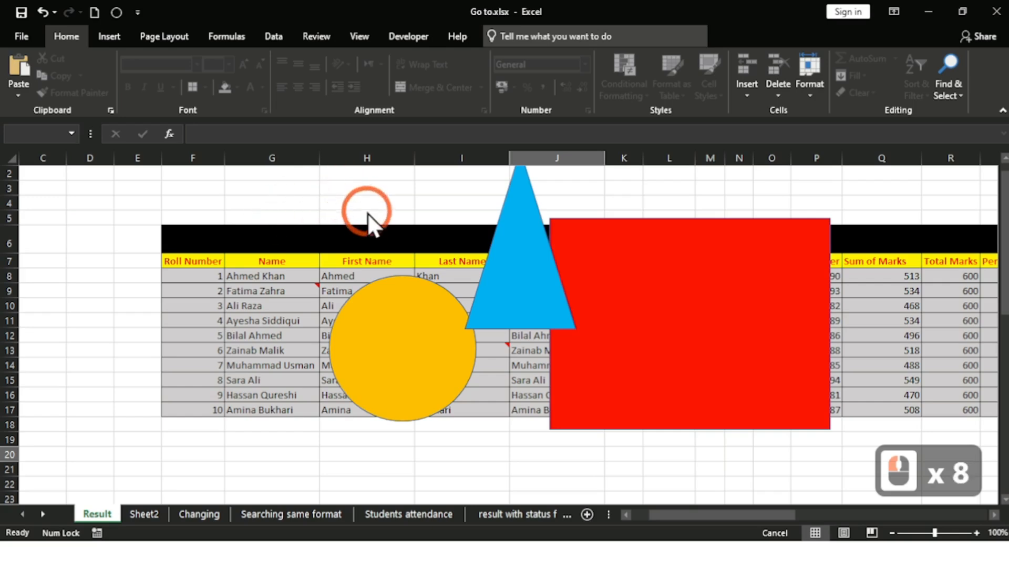
double_click(216, 453)
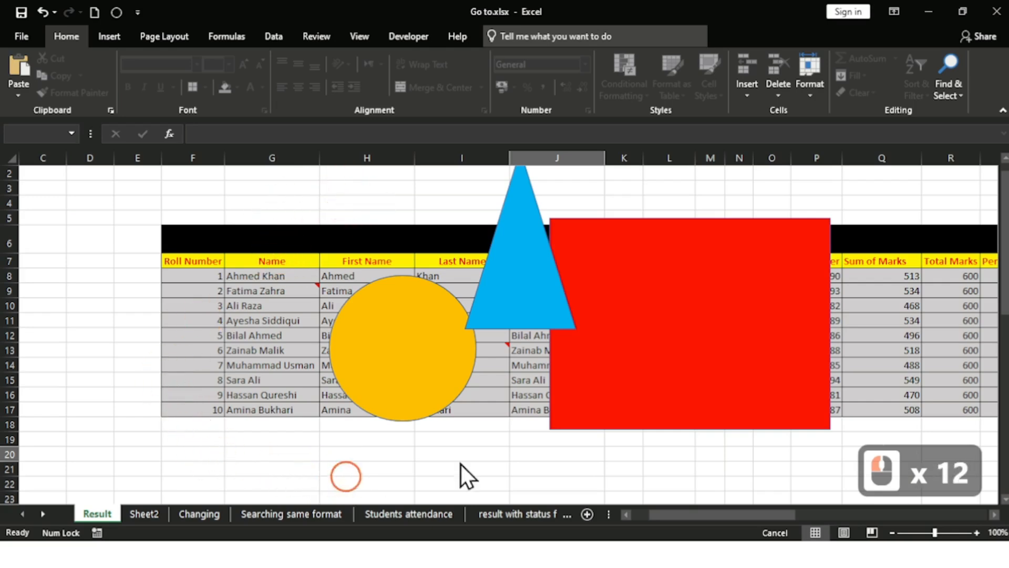
left_click(543, 462)
Reposition the circle over Name and First Name, the triangle over Last Name, and the rectangle from Full Name to Computer
left_click(708, 403)
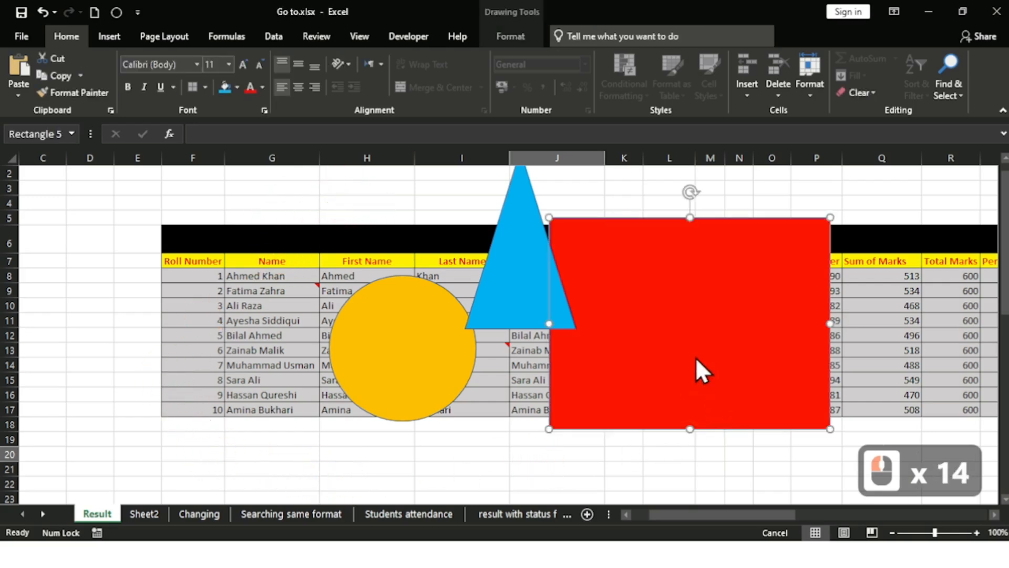
left_click_drag(383, 367, 211, 367)
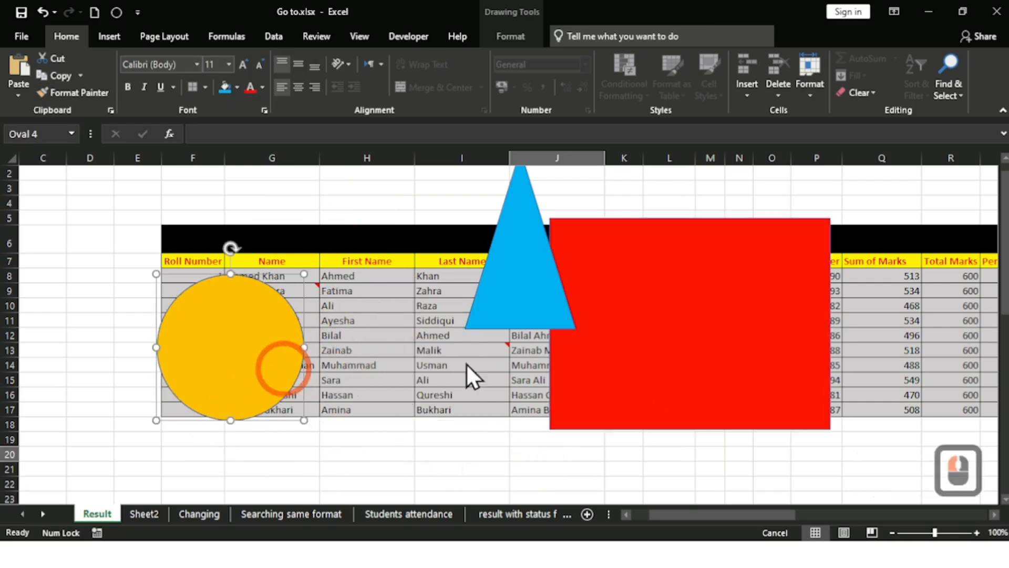
left_click_drag(541, 291, 454, 338)
left_click_drag(660, 299, 717, 355)
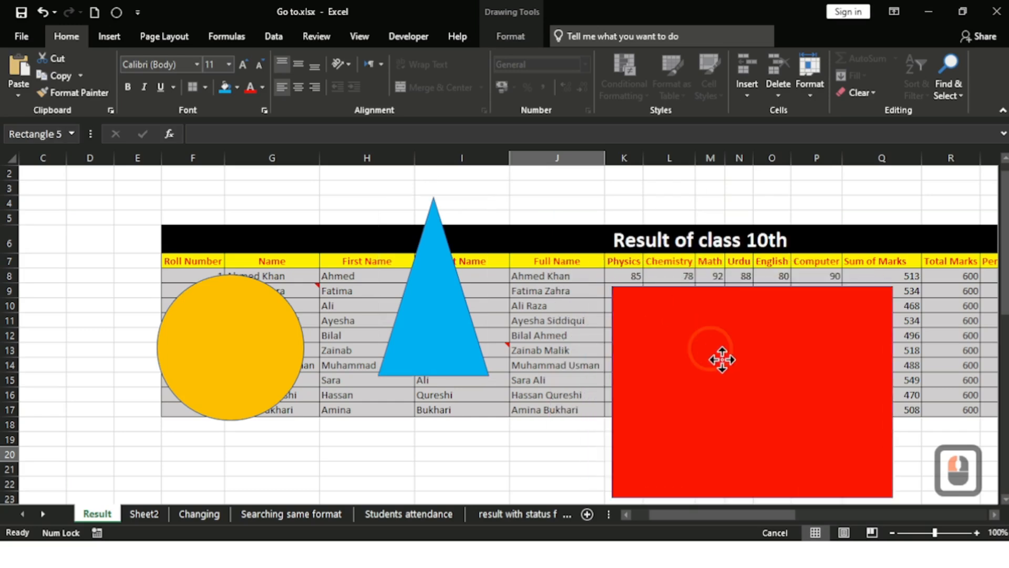
left_click(428, 316)
left_click_drag(426, 317, 448, 320)
left_click_drag(660, 378, 594, 302)
left_click_drag(261, 371, 322, 355)
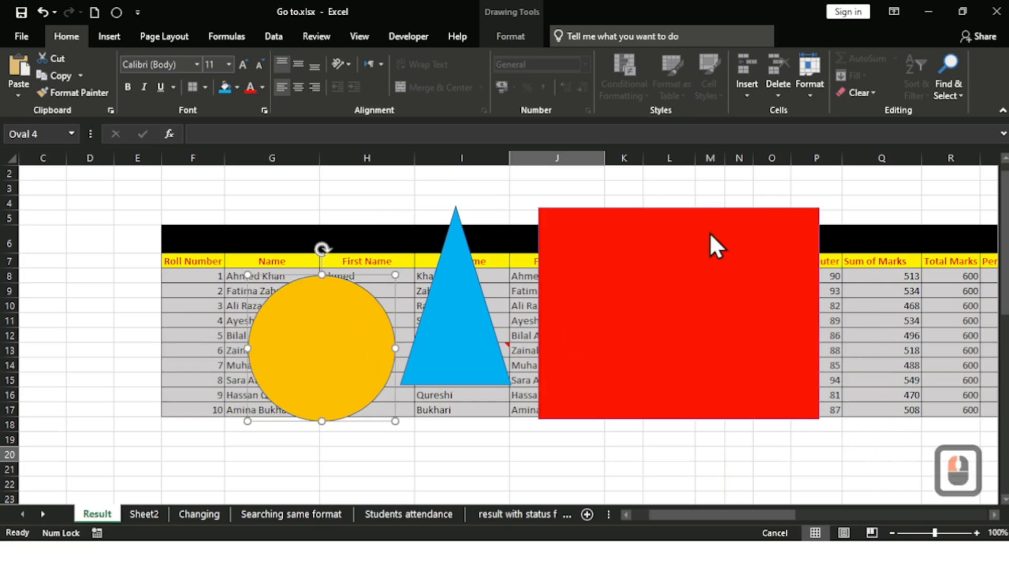
Turn off Select Objects mode so cells can be selected again
left_click(955, 100)
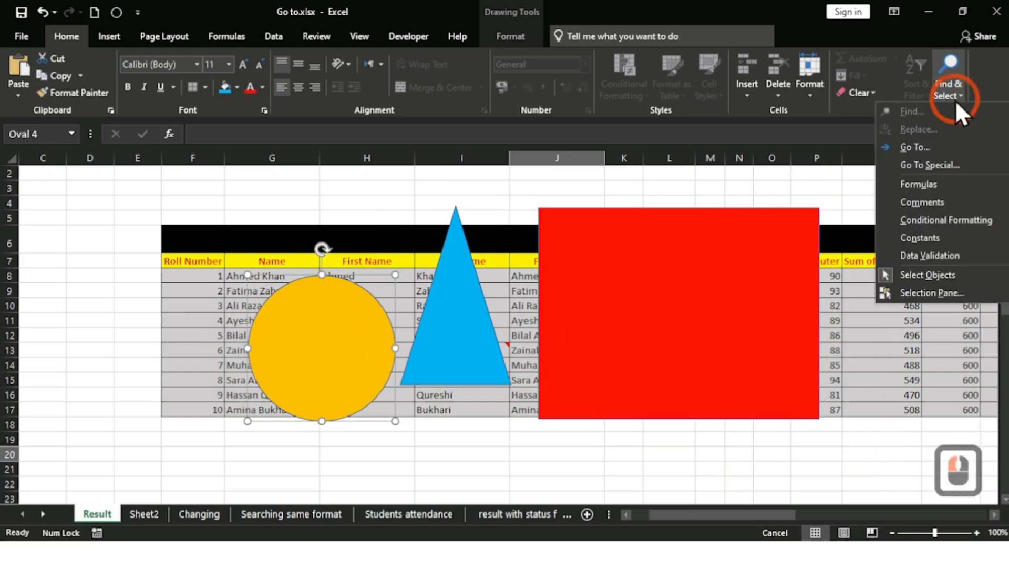
left_click(956, 275)
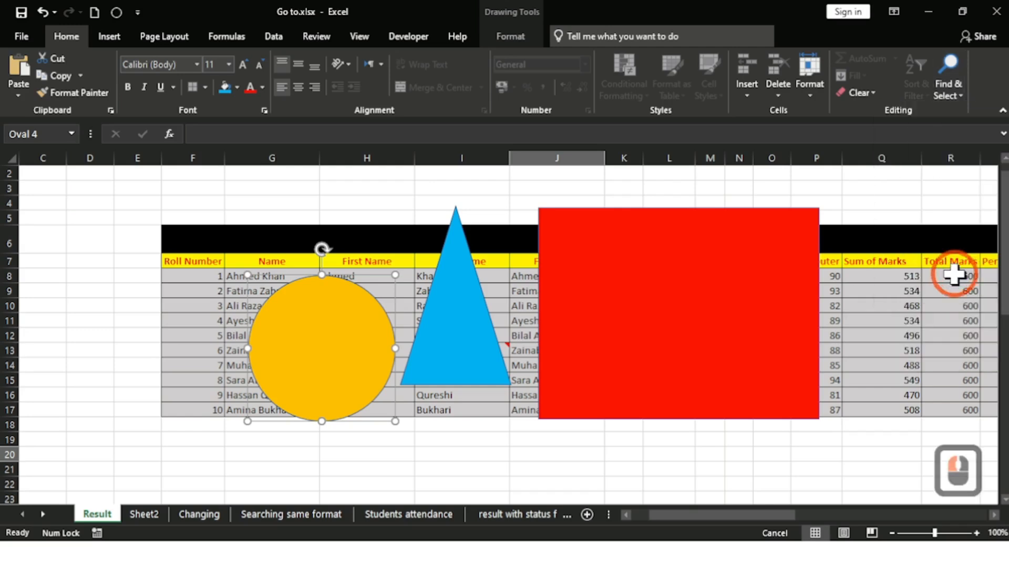
Select cells Q18, Q16, Q13 and Q19 in turn, in and below the Sum of Marks column
left_click(957, 98)
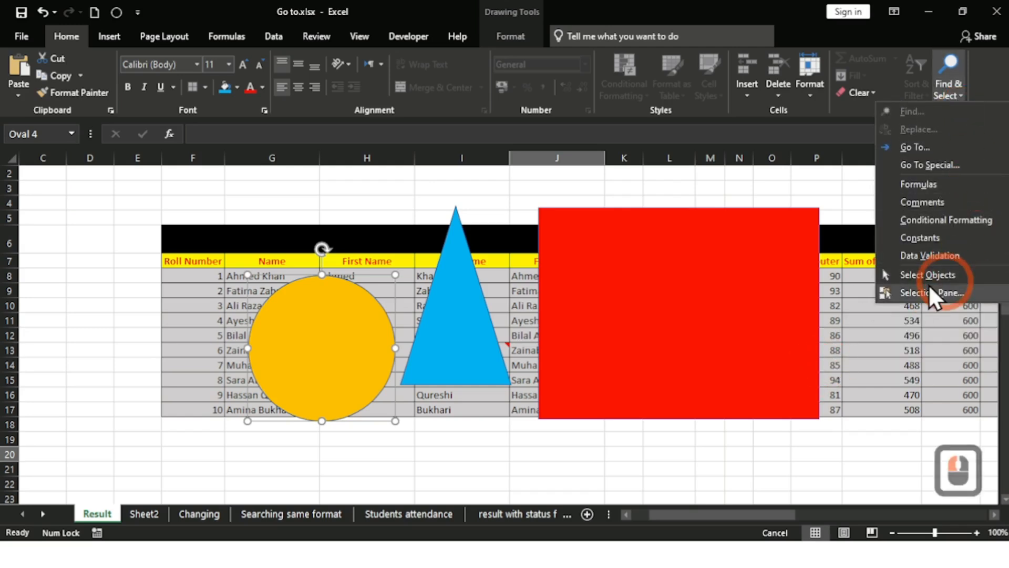
left_click(856, 435)
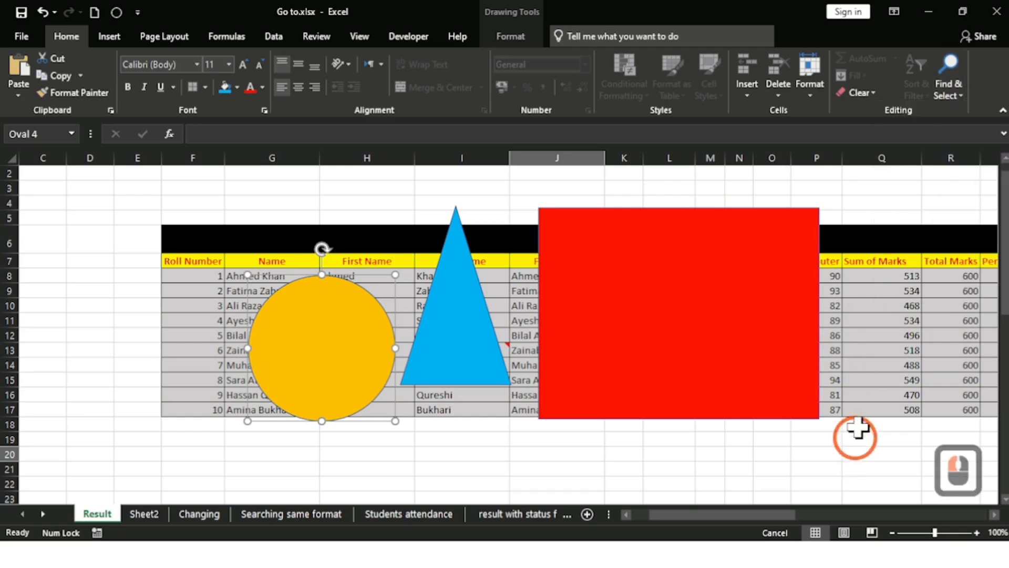
left_click(862, 423)
left_click(884, 396)
left_click(876, 352)
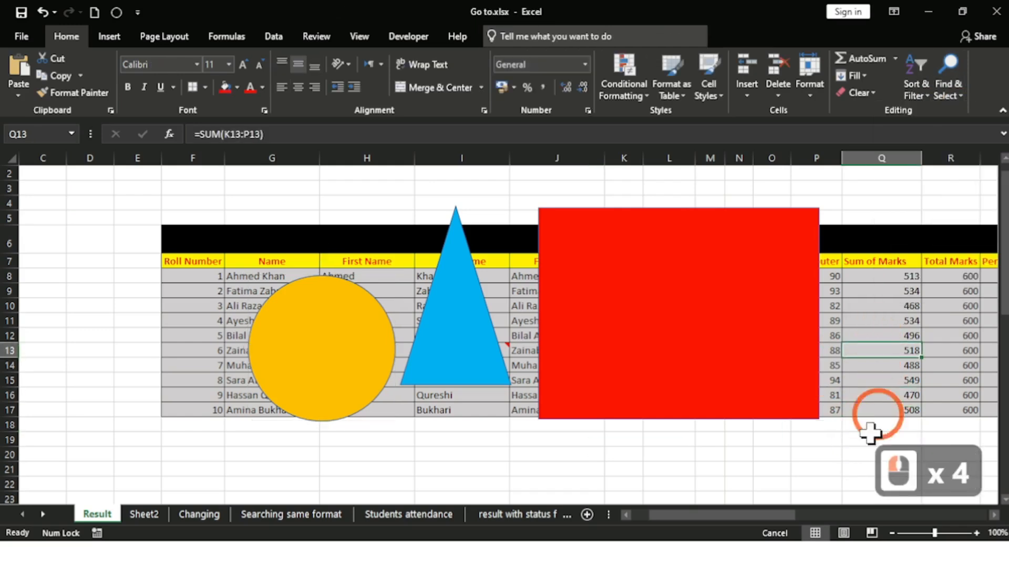
left_click(860, 439)
Turn on Select Objects mode and select the red rectangle, the blue triangle and the yellow circle in turn
left_click(945, 94)
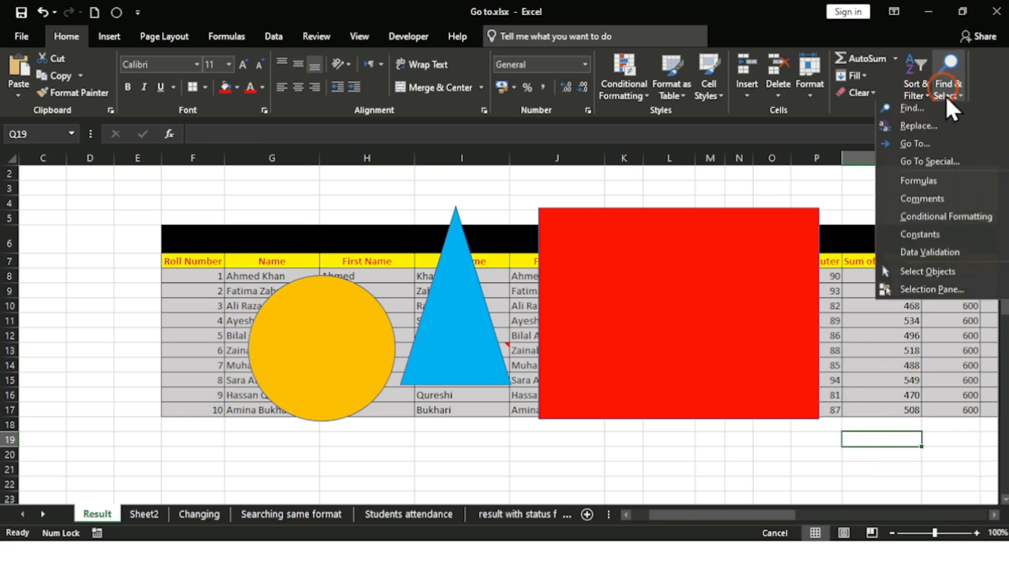
left_click(944, 280)
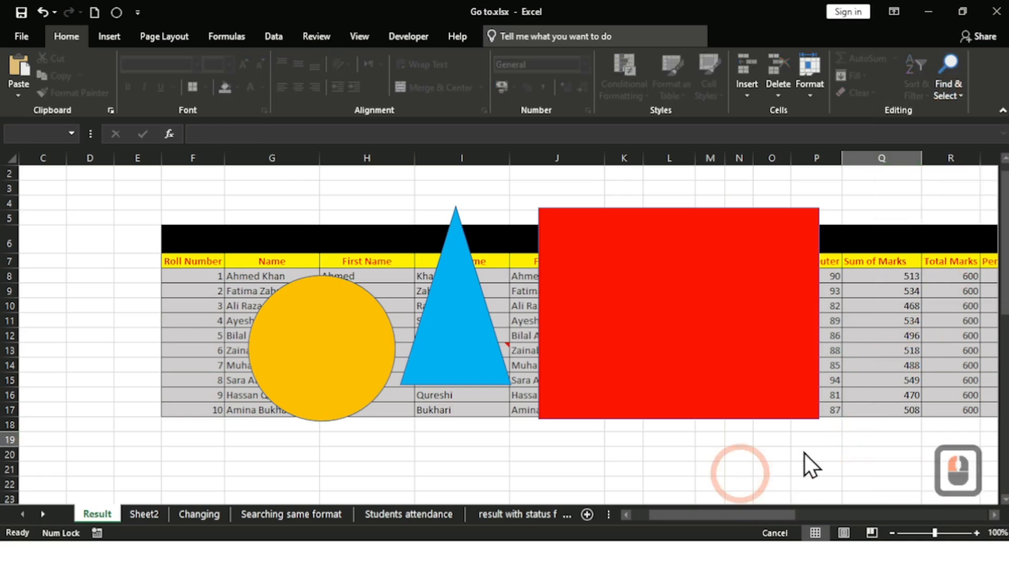
left_click(943, 90)
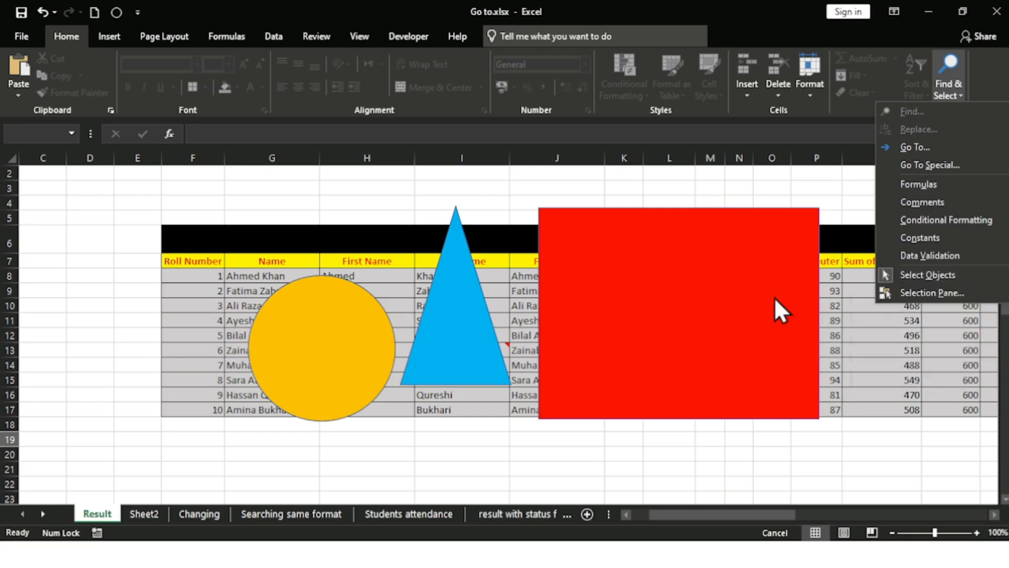
left_click(729, 307)
left_click(730, 307)
left_click(487, 323)
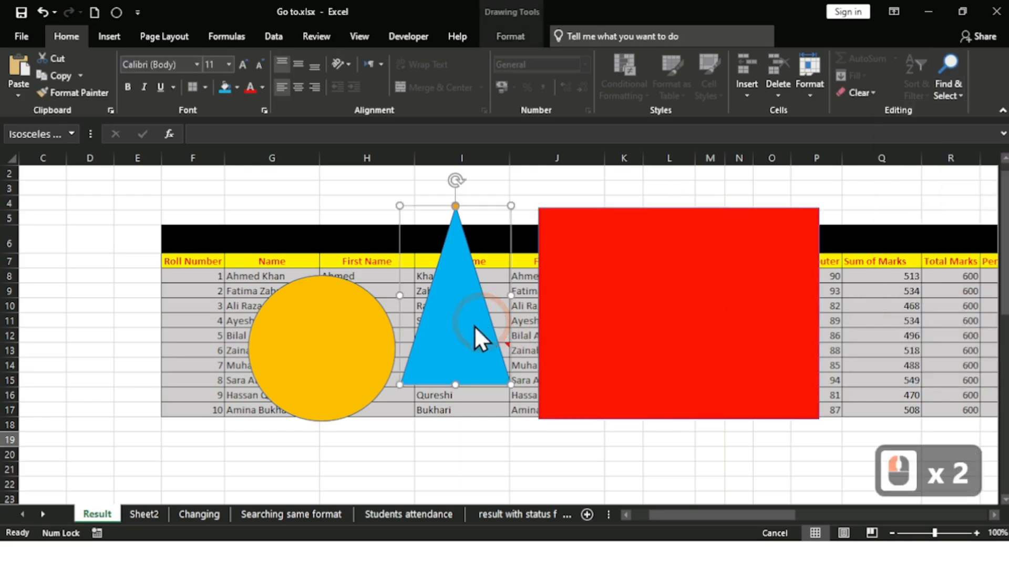
left_click(335, 344)
Try to select cells above, inside and below the table near the Roll Number column, and reselect the red rectangle
left_click(225, 208)
left_click(213, 198)
left_click(201, 228)
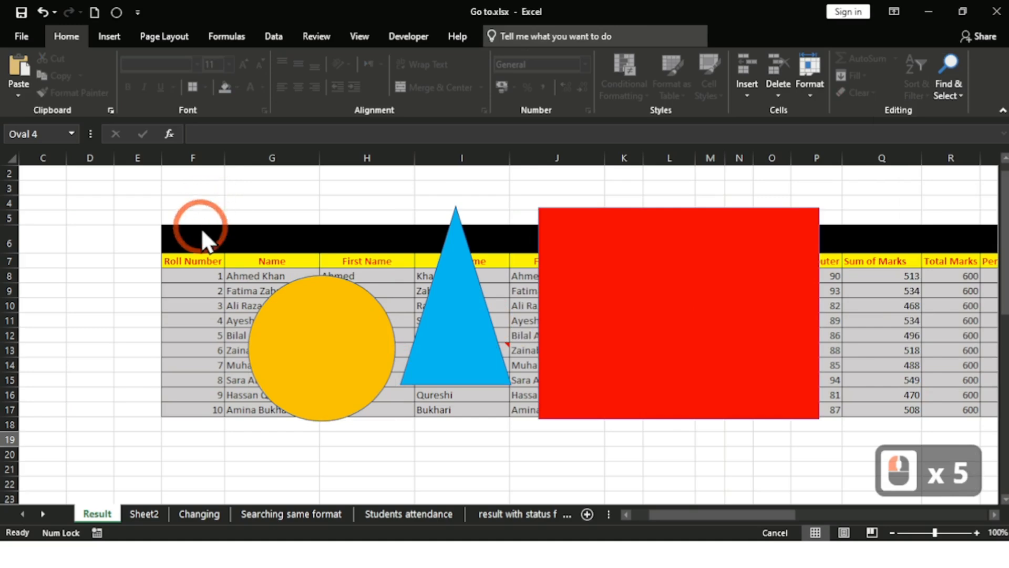
left_click(187, 390)
left_click(277, 448)
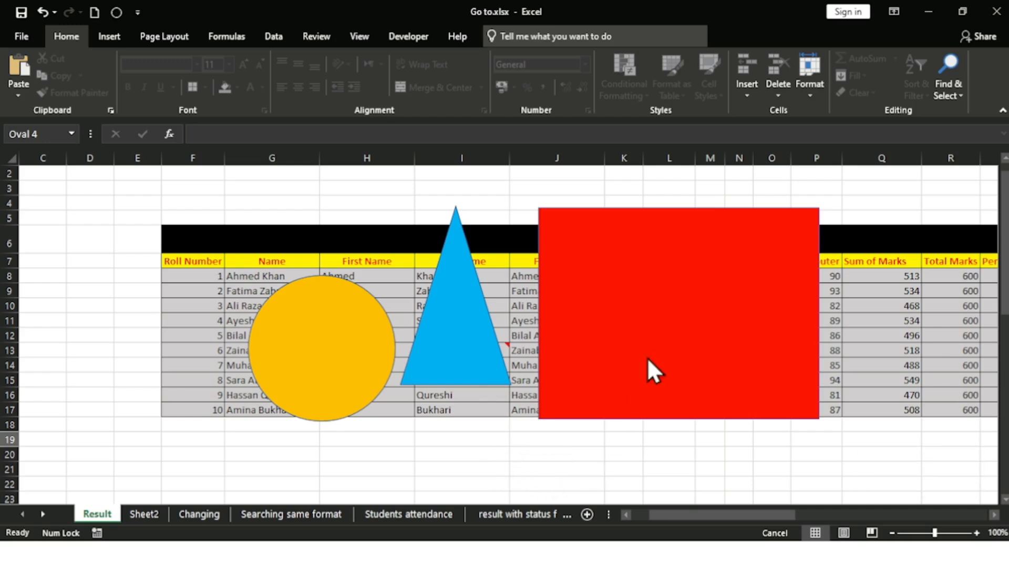
left_click(672, 301)
Turn off Select Objects mode and select cells Q15, Q18, P20 and finally N21
left_click(944, 90)
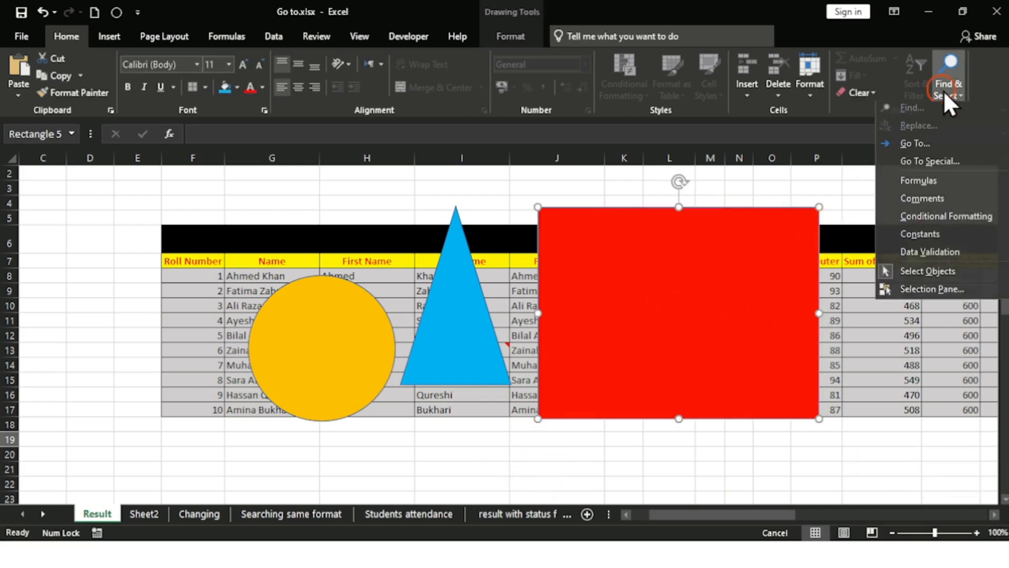
left_click(948, 273)
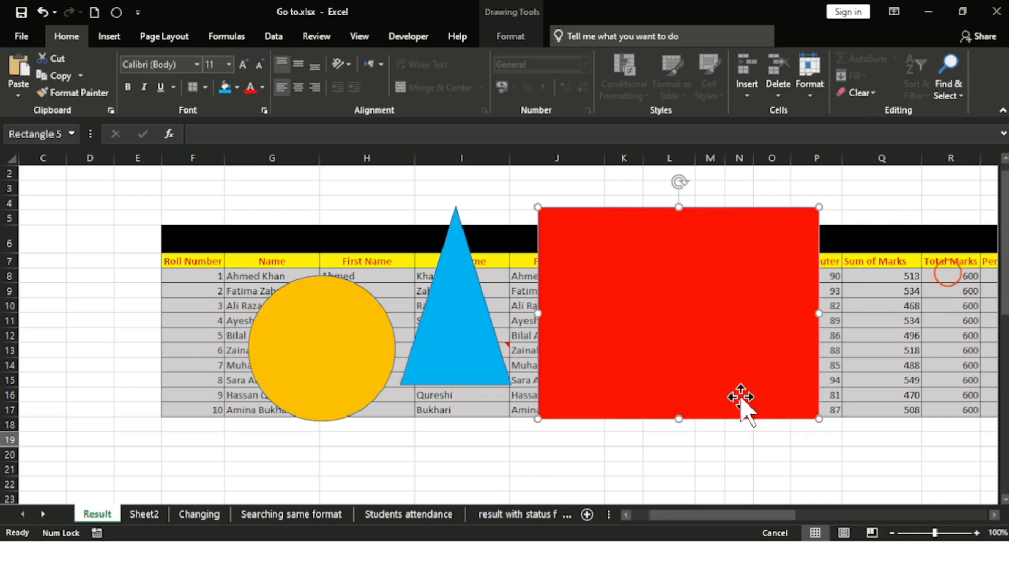
left_click(723, 393)
left_click(885, 379)
left_click(888, 423)
left_click(838, 457)
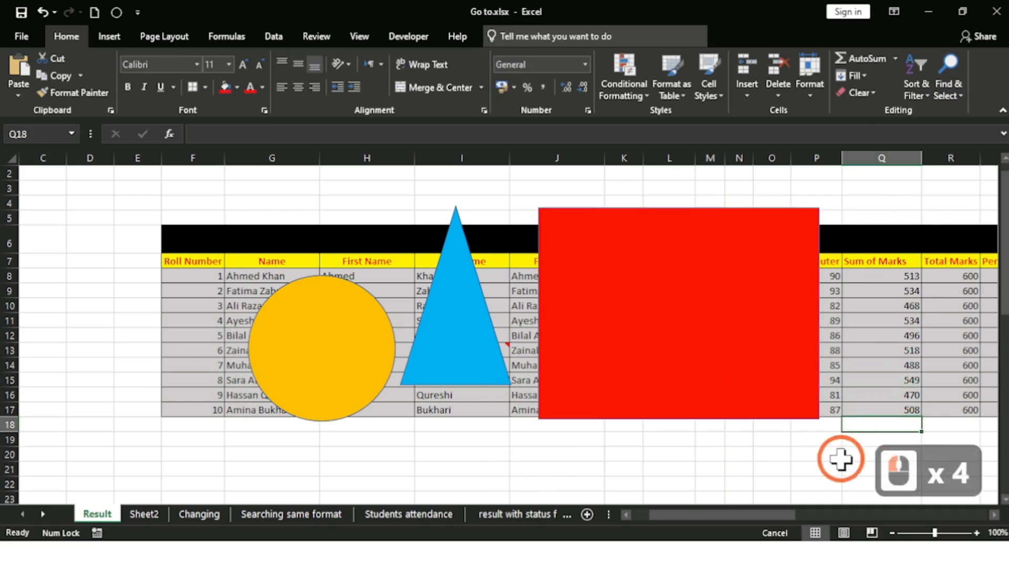
left_click(838, 458)
left_click(725, 467)
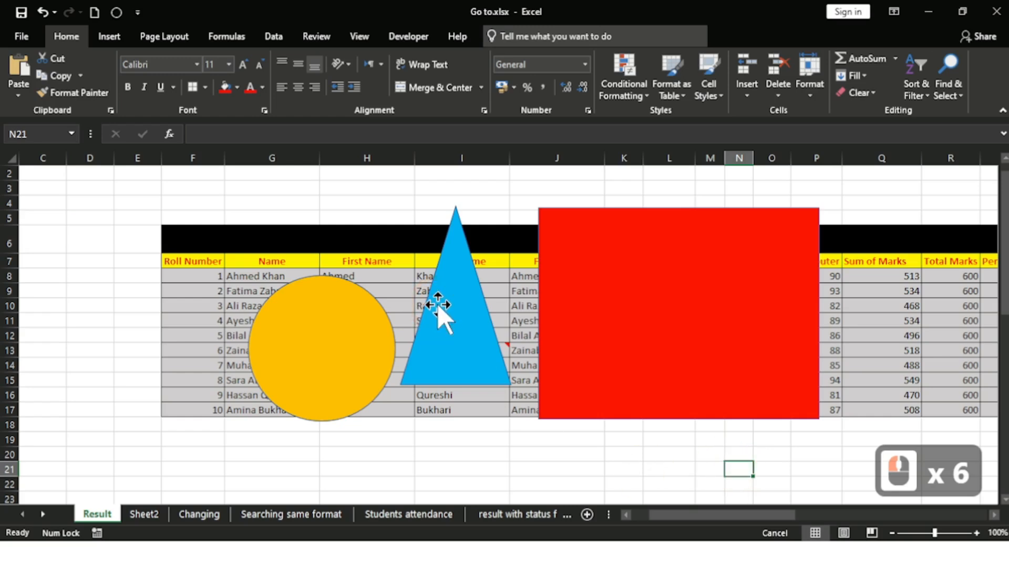
Move the circle, triangle and rectangle so they overlap one another around the lower Roll Number, Name and First Name columns
left_click_drag(437, 304, 451, 380)
left_click(949, 91)
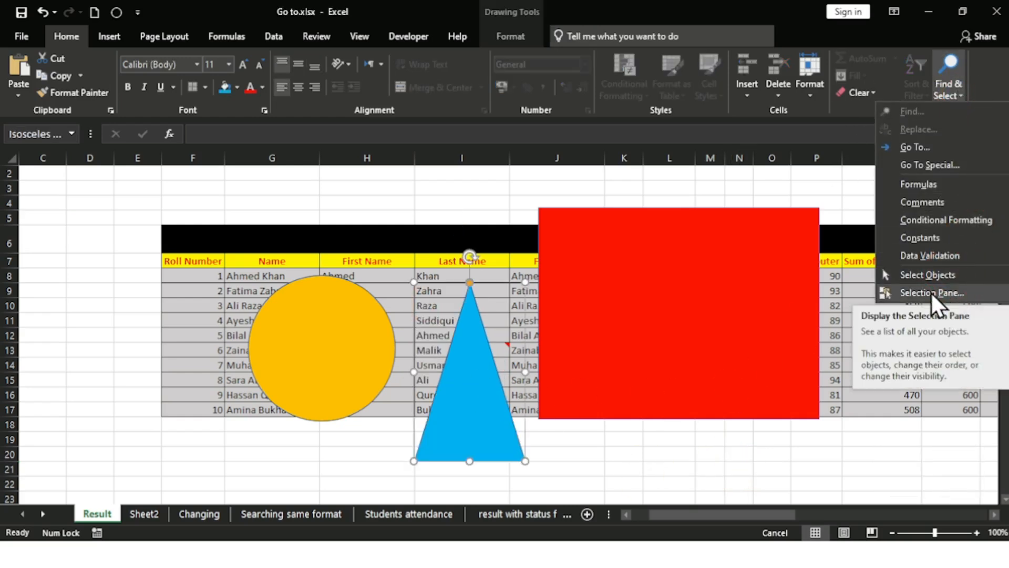
left_click(248, 368)
left_click(142, 376)
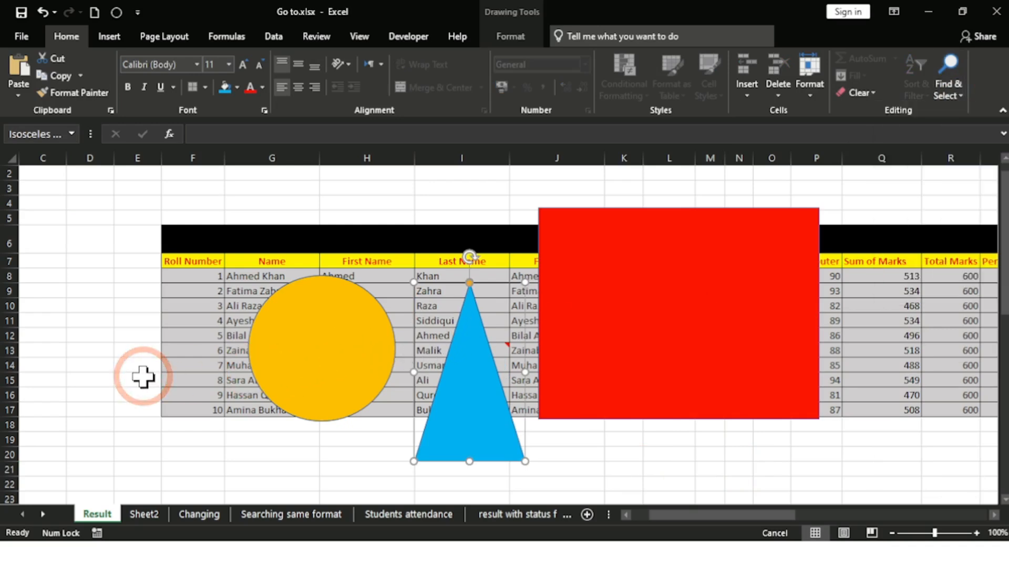
left_click_drag(312, 351, 149, 419)
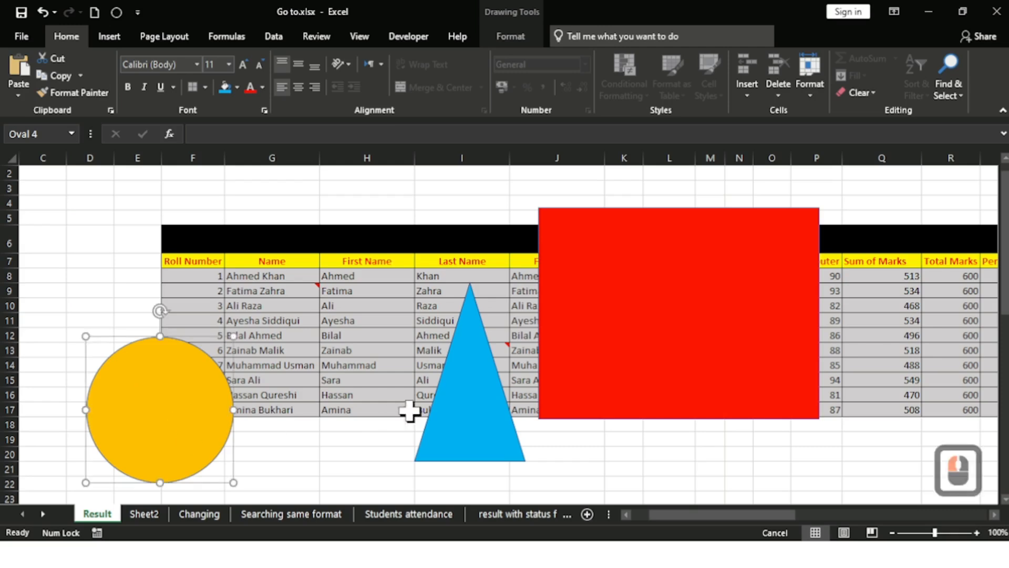
left_click_drag(456, 381, 227, 411)
left_click_drag(639, 293, 309, 406)
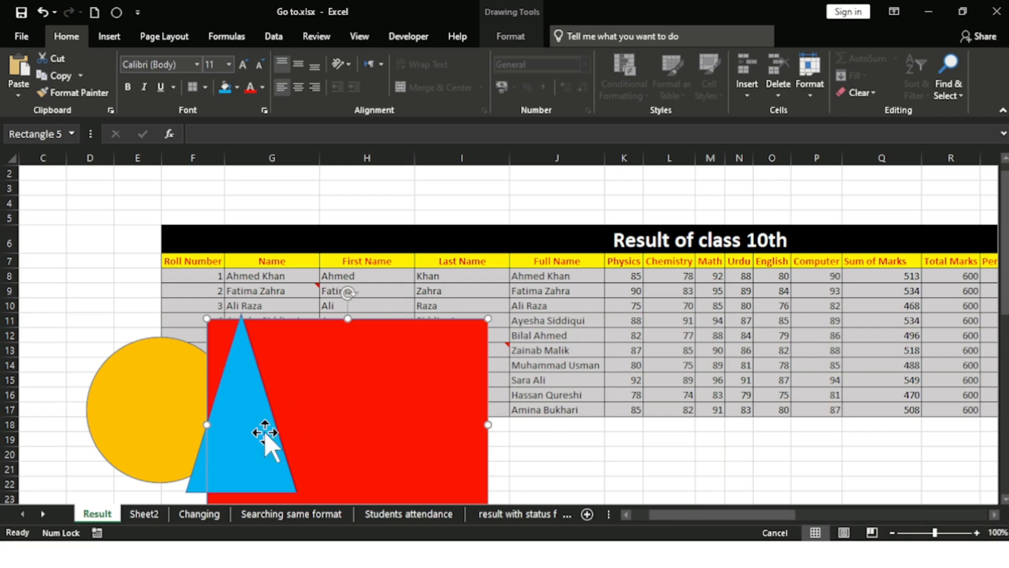
Open the Selection Pane, select Comment 2 and then Comment 1, and bring Comment 1 forward above Comment 2
left_click(960, 91)
left_click(942, 293)
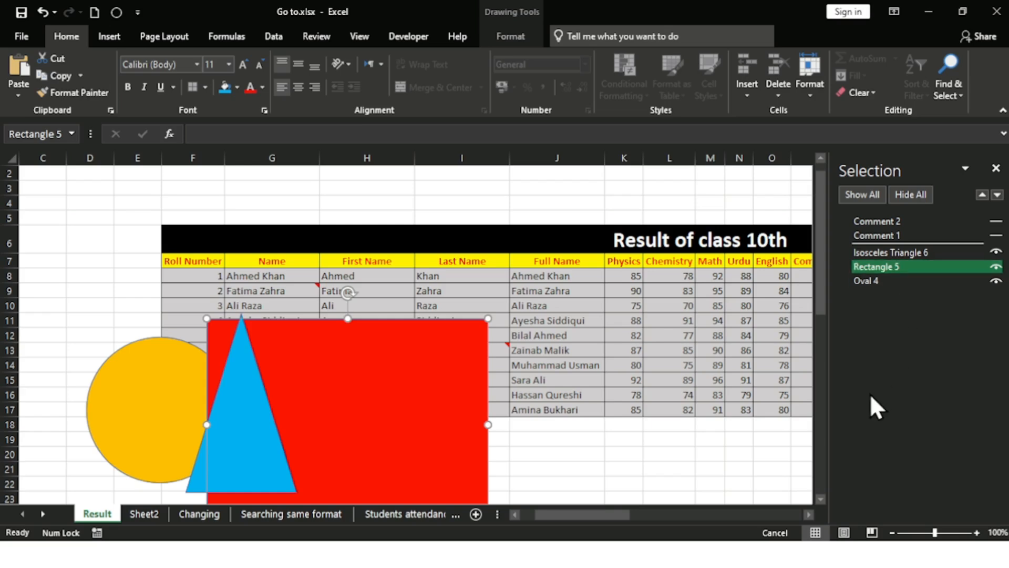
left_click(875, 221)
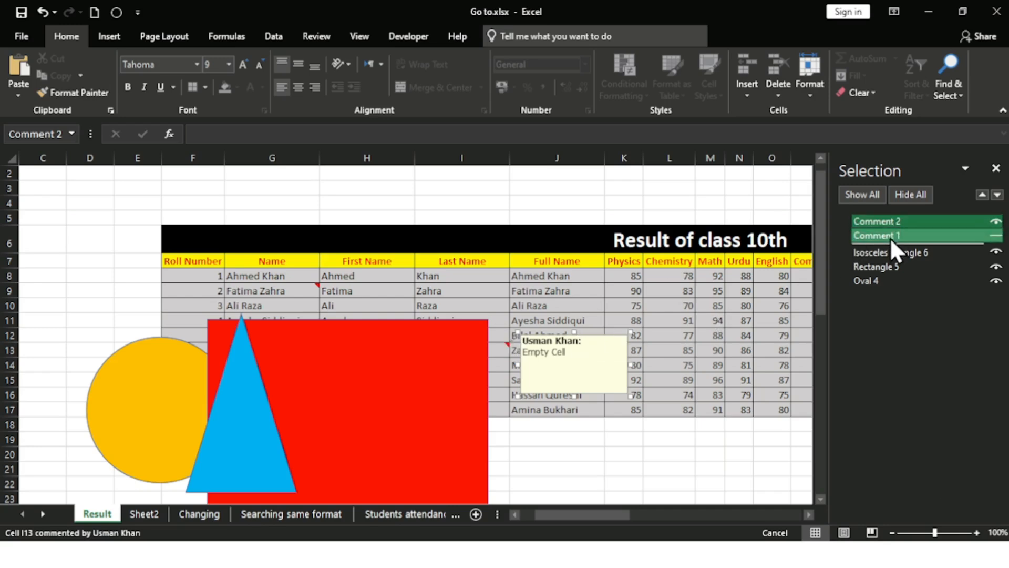
left_click(889, 239)
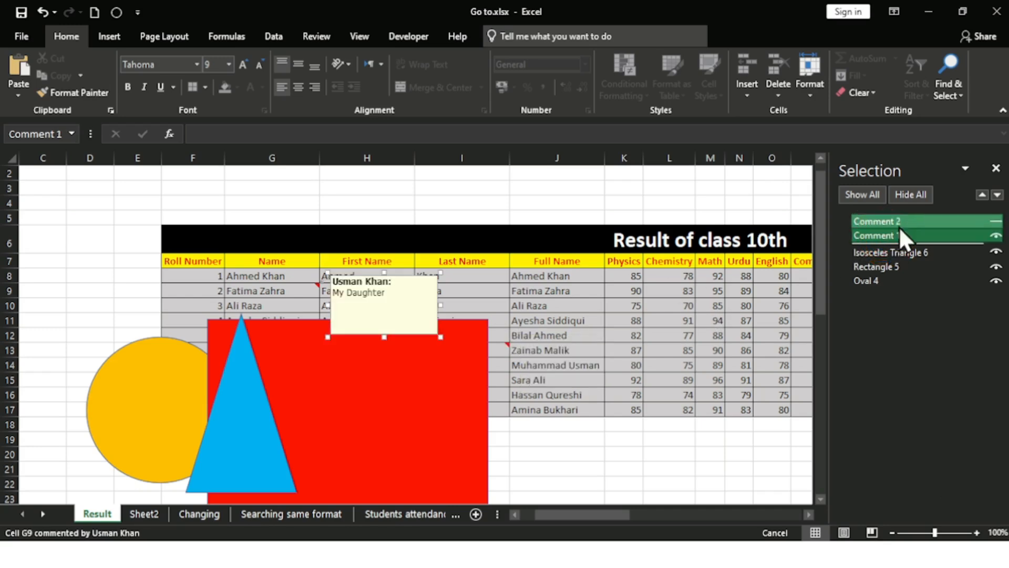
left_click(983, 194)
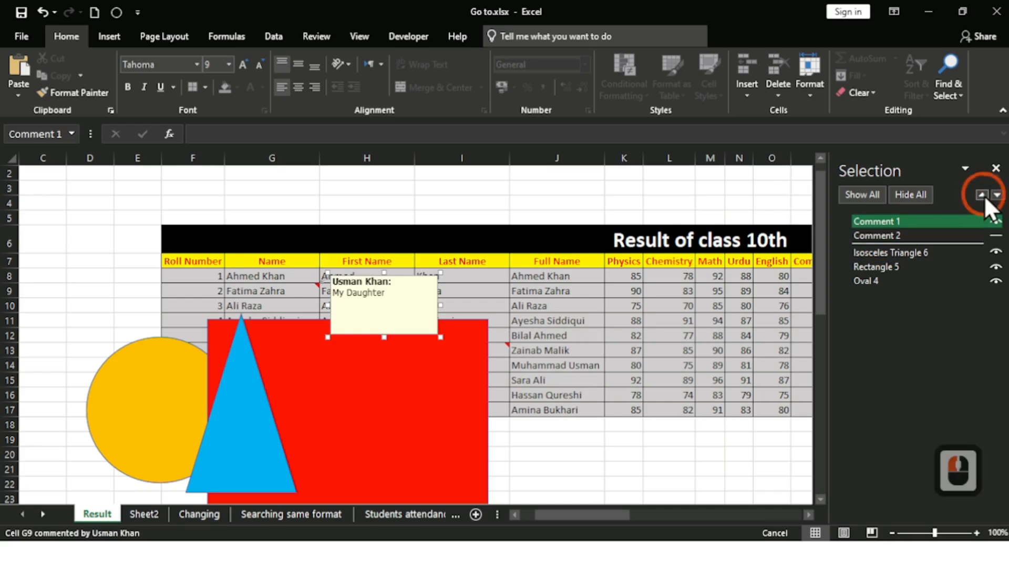
Hide all objects on the sheet and show them all again
left_click(906, 194)
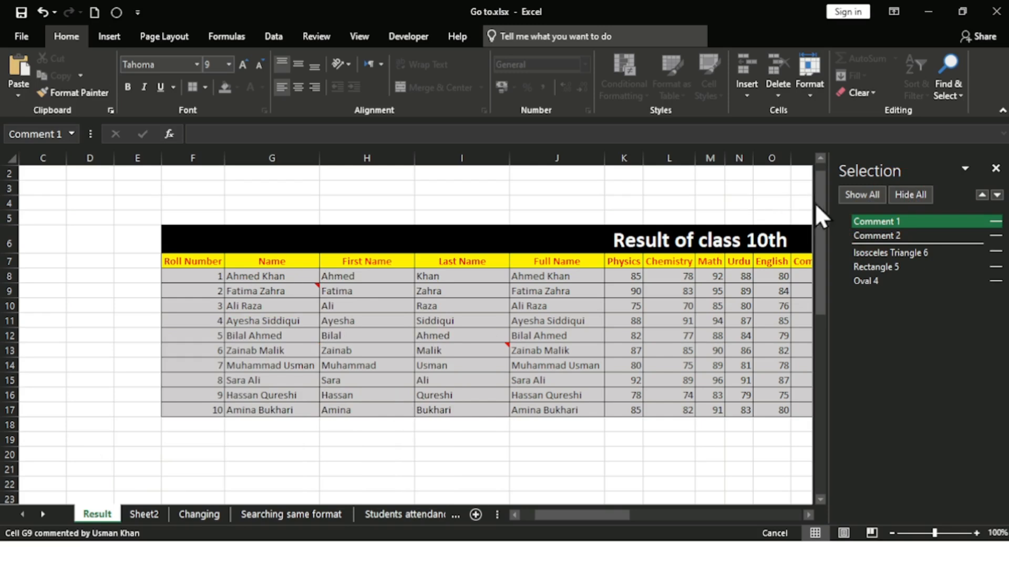
left_click(863, 201)
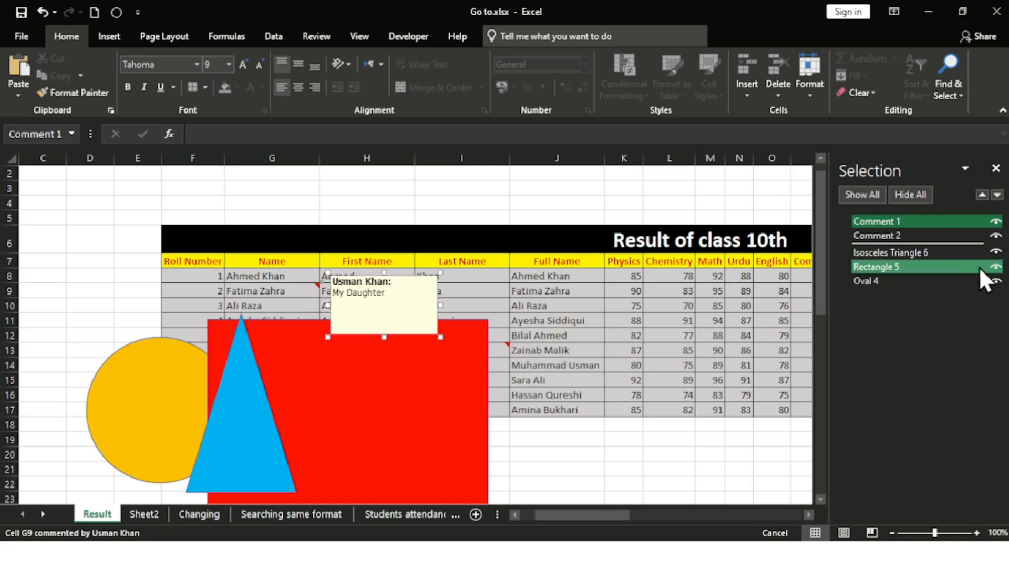
Toggle the visibility of Comment 1 and Comment 2 individually several times, leaving both comments hidden
left_click(995, 222)
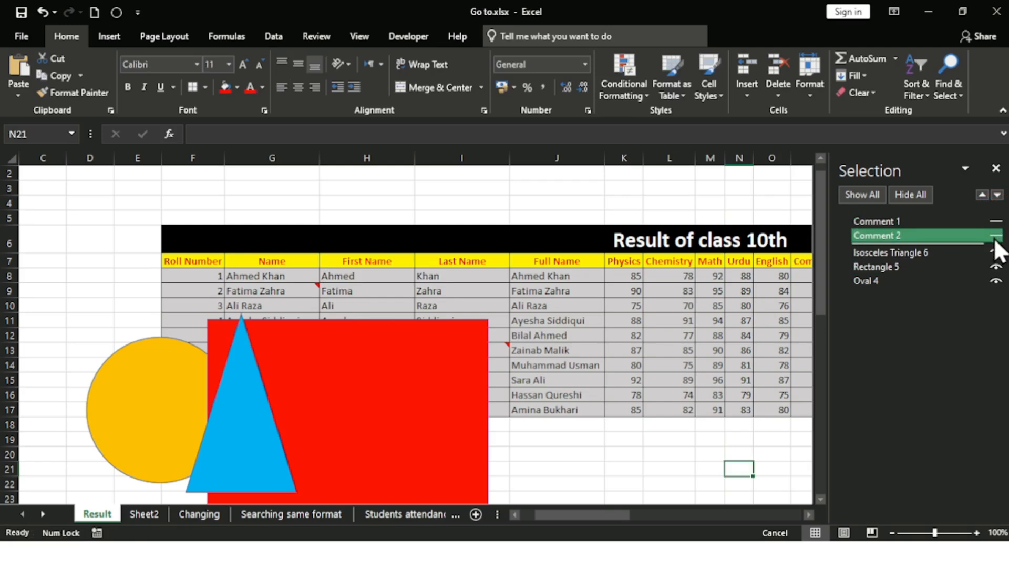
left_click(995, 237)
left_click(996, 236)
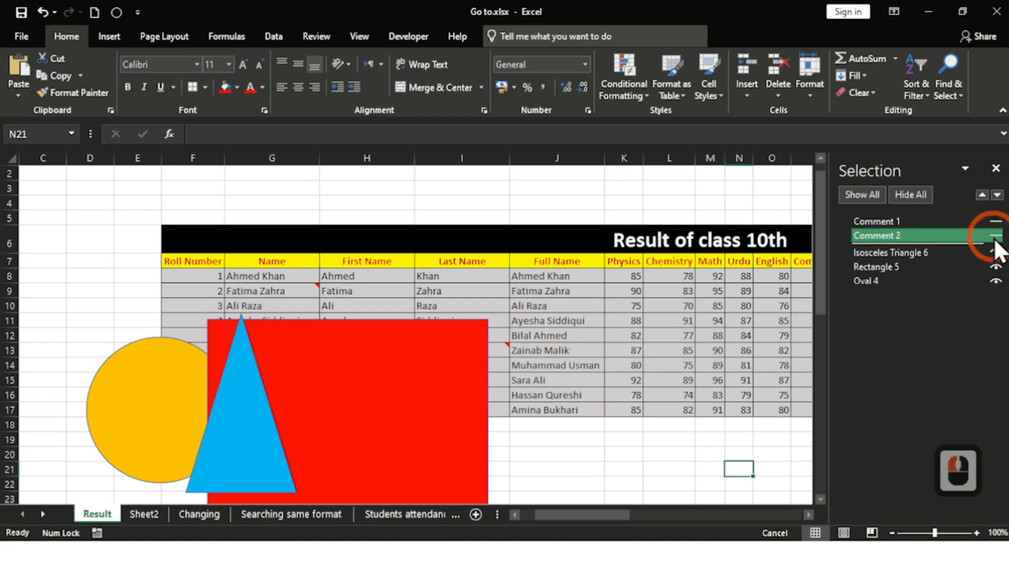
left_click(996, 221)
left_click(996, 221)
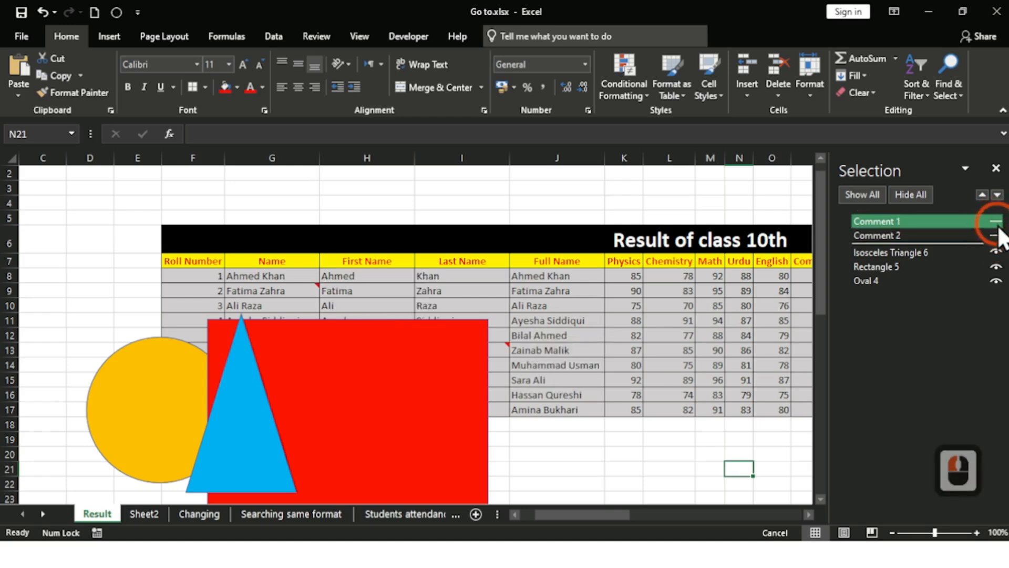
left_click(995, 235)
left_click(995, 221)
left_click(994, 236)
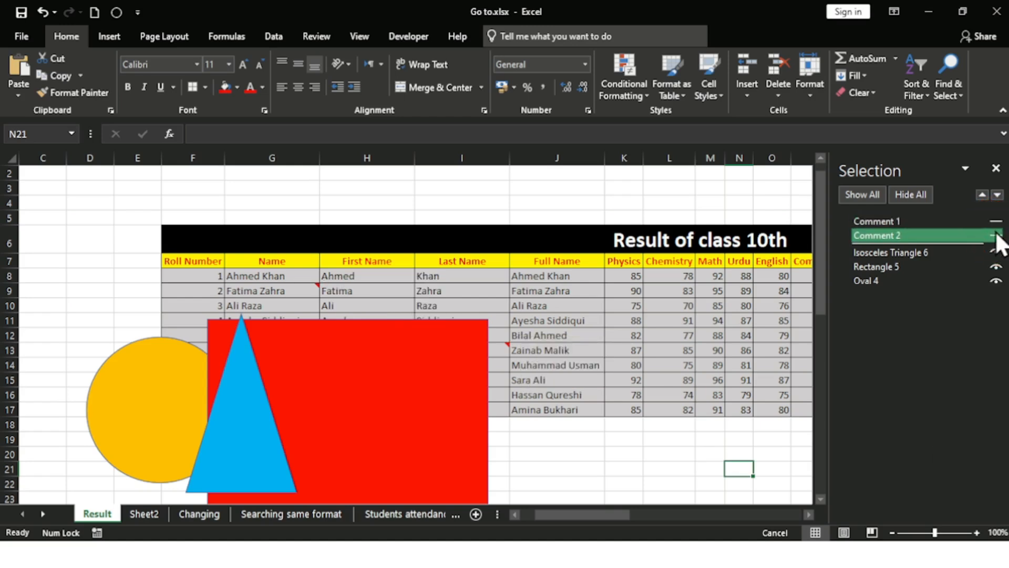
left_click(995, 221)
Select Oval 4, Rectangle 5 and Isosceles Triangle 6 one after another from the object list
left_click(950, 281)
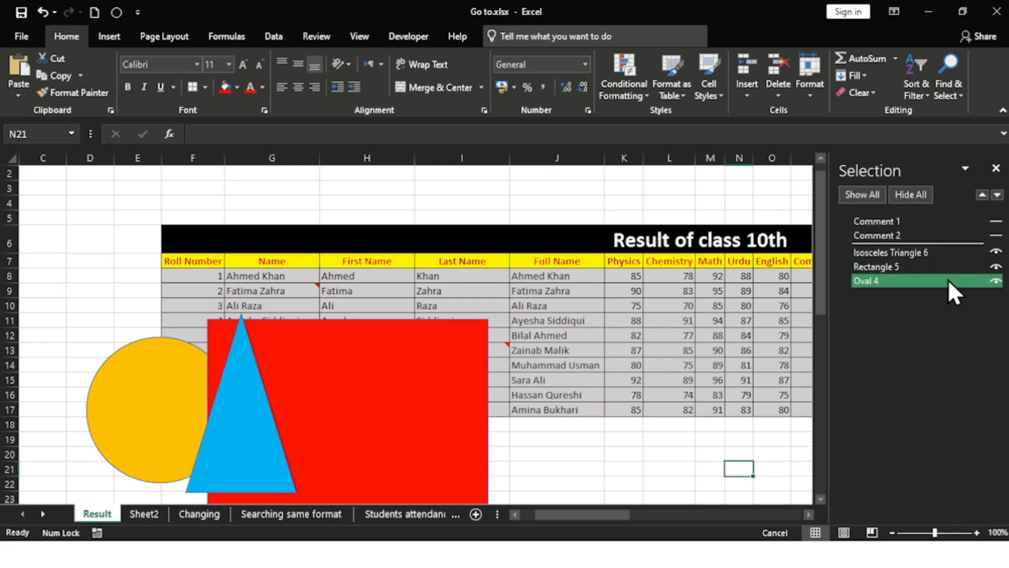
left_click(920, 283)
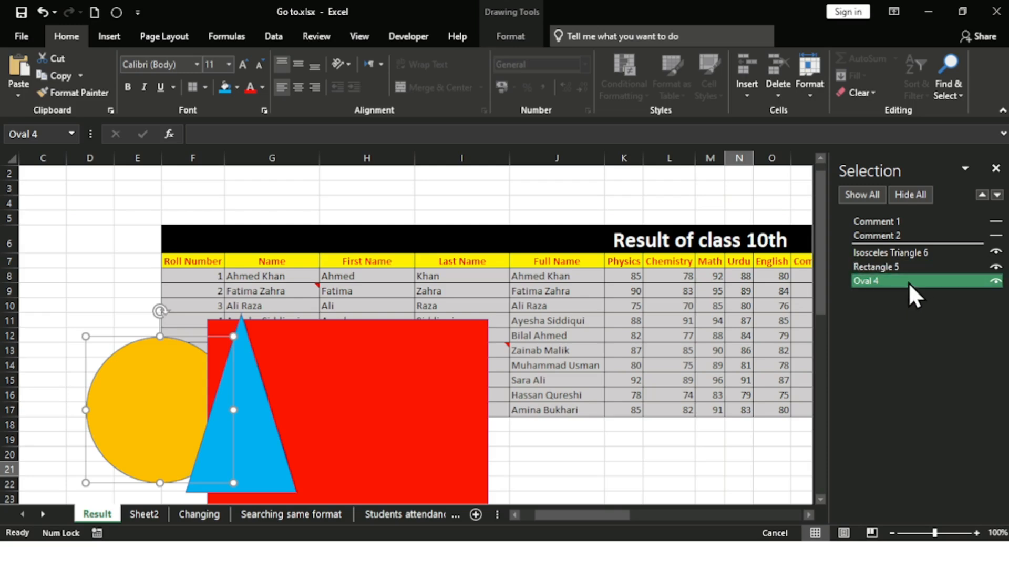
left_click(901, 268)
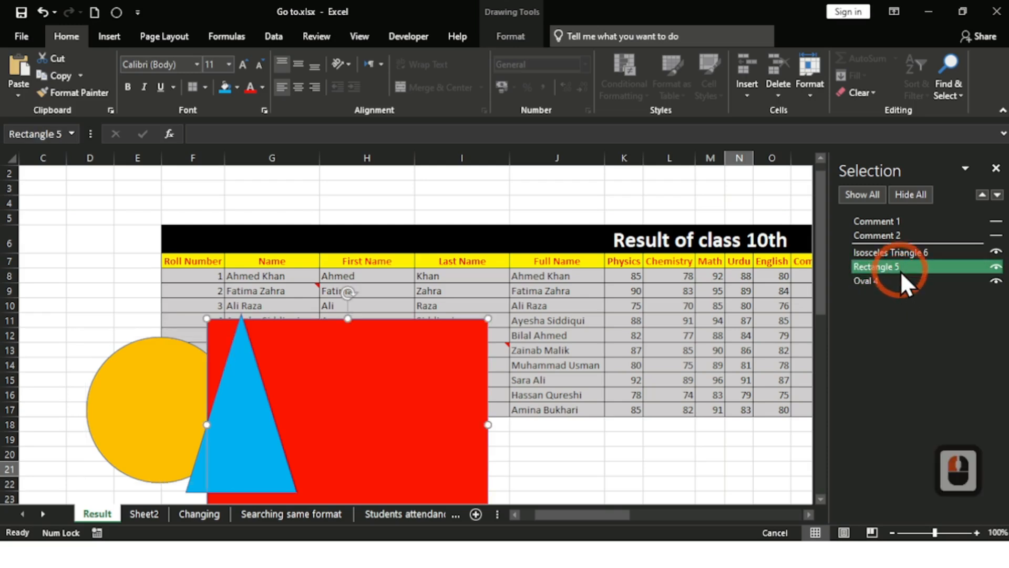
left_click(906, 250, "ctrl")
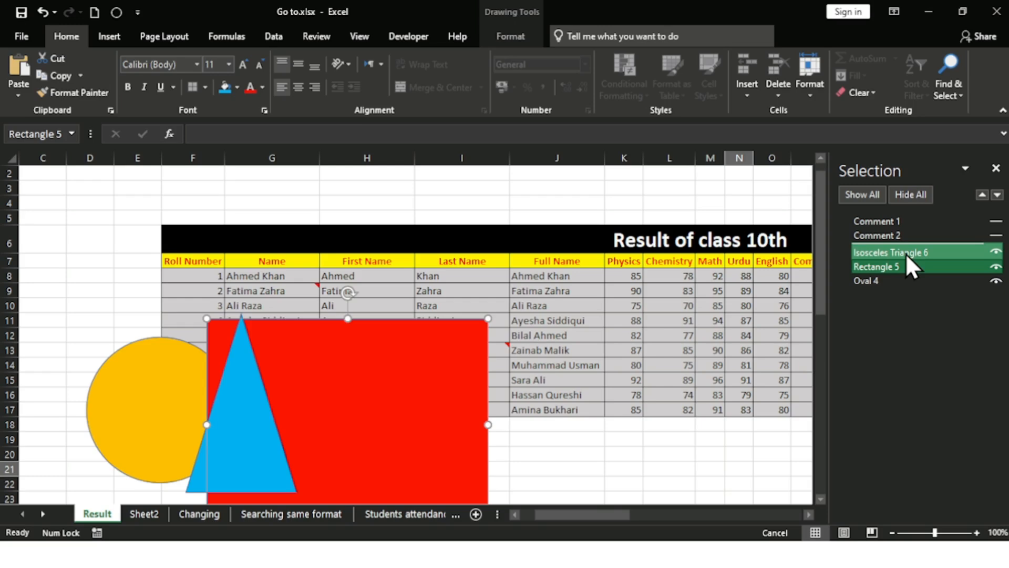
left_click(909, 253)
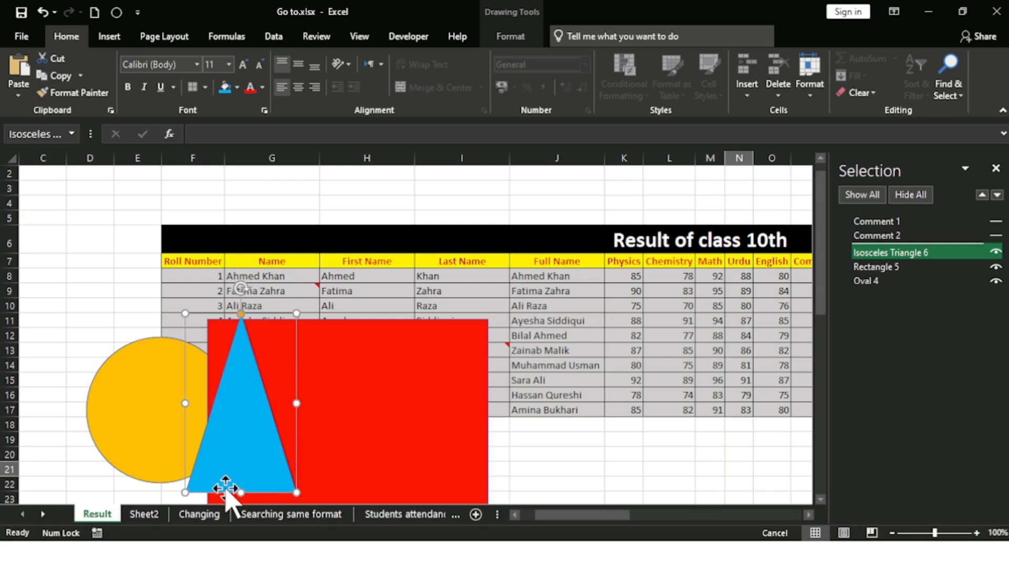
Select Rectangle 5, Oval 4 and Isosceles Triangle 6 in turn from the list of sheet objects
left_click(935, 267, "ctrl")
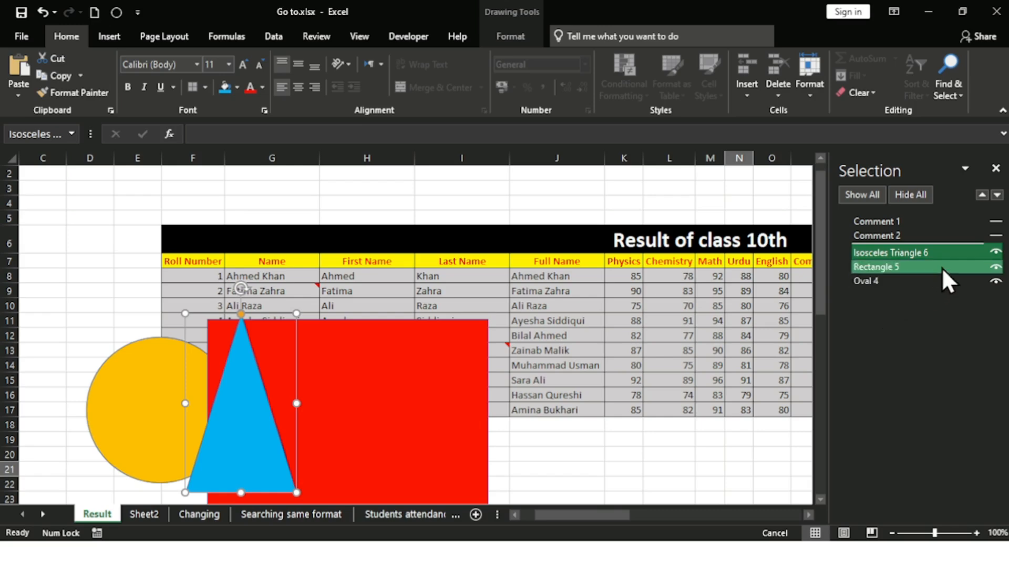
left_click(944, 267, "ctrl")
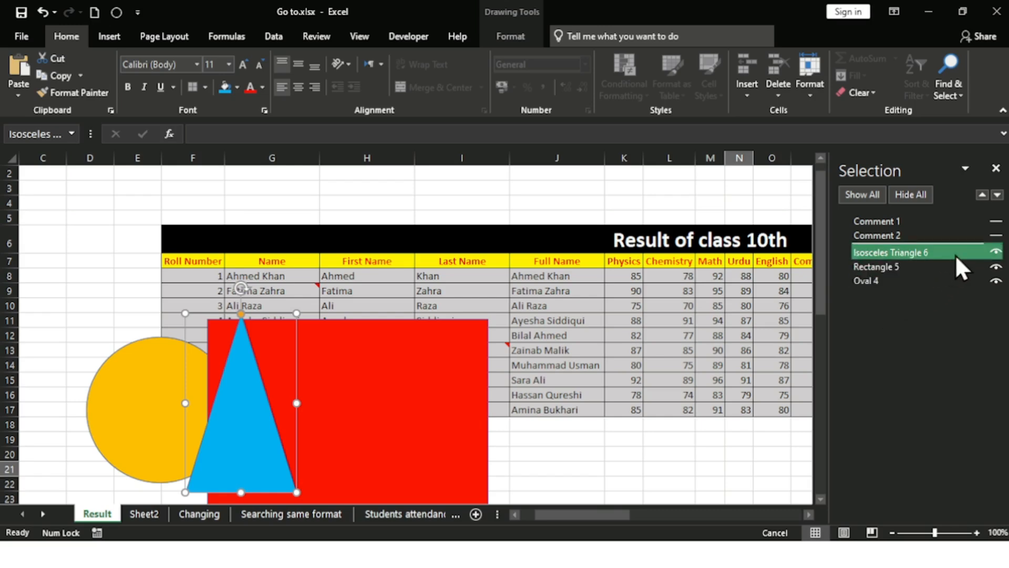
left_click(929, 267, "ctrl")
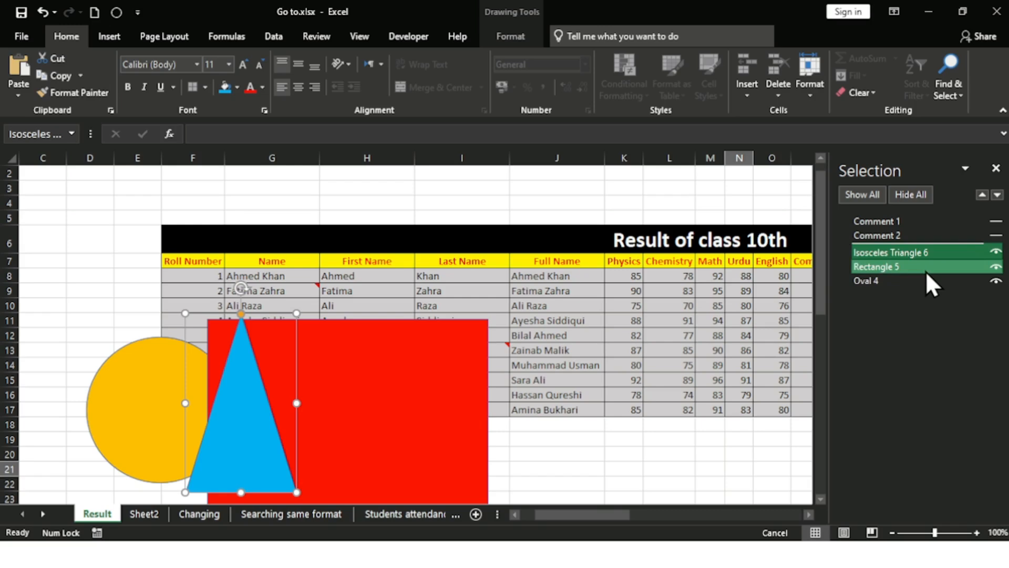
left_click(926, 267)
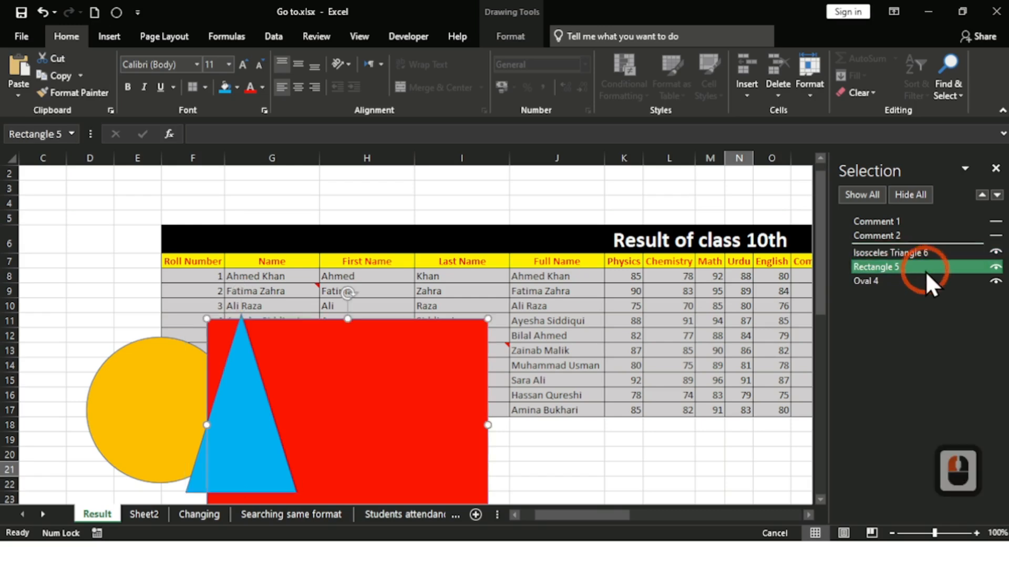
left_click(919, 278)
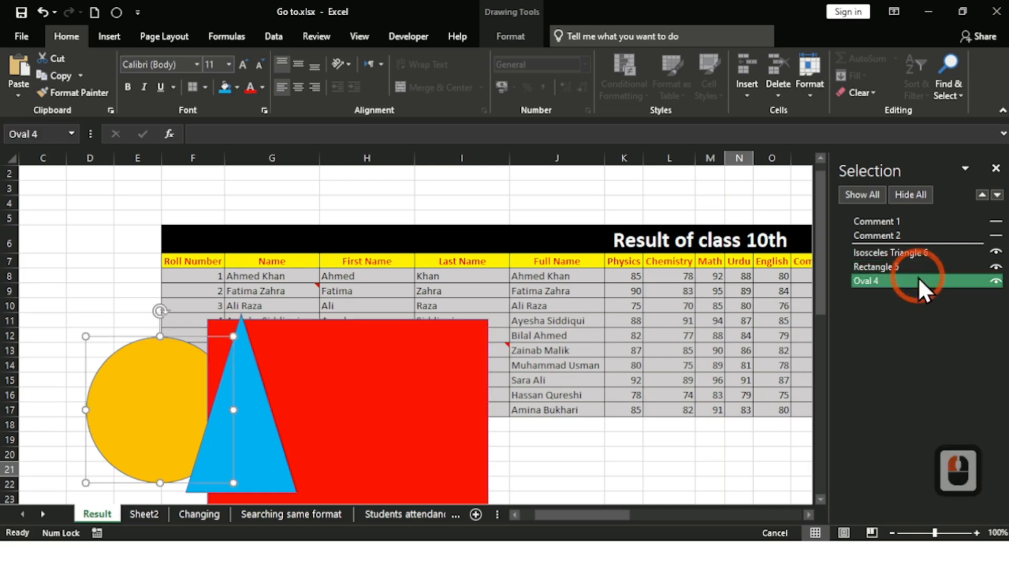
left_click(912, 267, "ctrl")
left_click(911, 262)
left_click(908, 253, "ctrl")
left_click(909, 254)
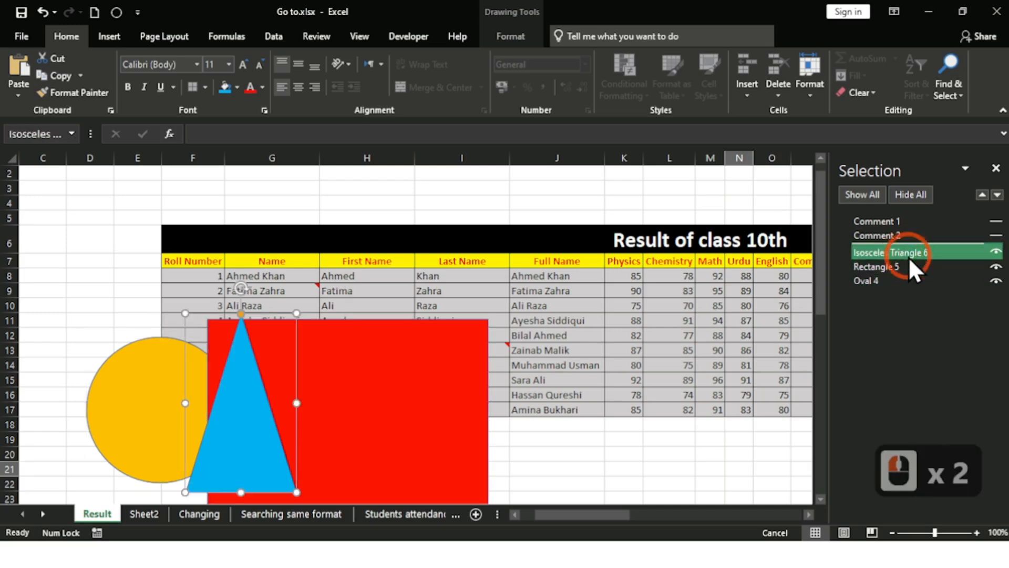
Move the red rectangle over the yellow oval so that it covers the oval completely
left_click(439, 383)
left_click_drag(439, 383, 271, 368)
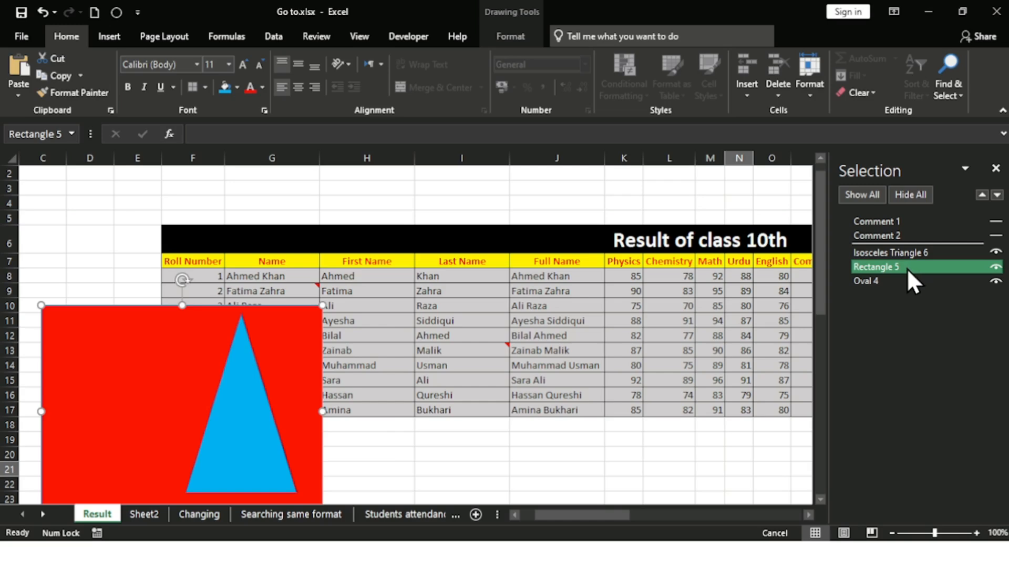
left_click(894, 280)
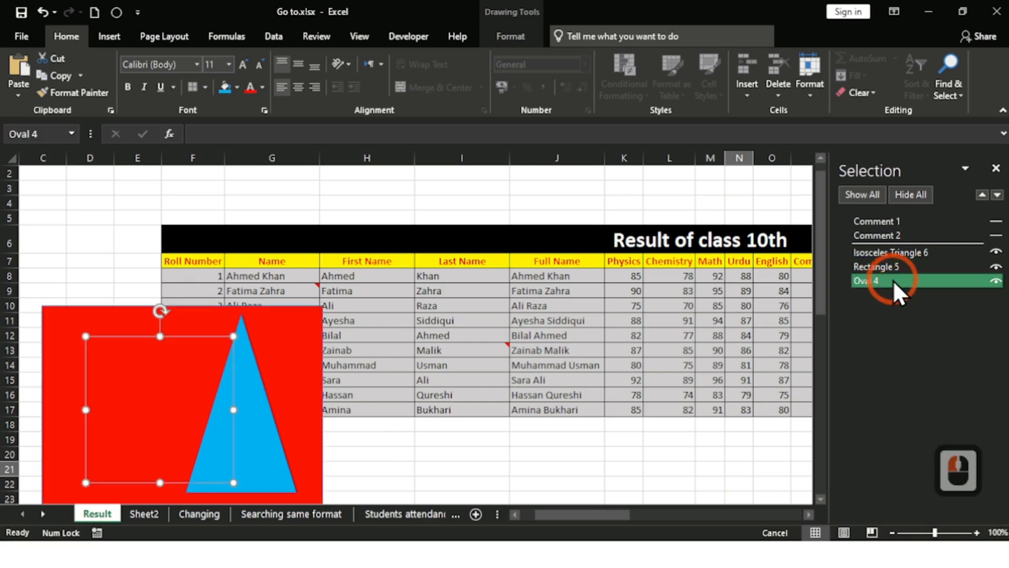
mouse_move(174, 389)
left_mouse_down()
mouse_move(442, 349)
mouse_move(231, 429)
mouse_move(140, 399)
mouse_move(176, 385)
mouse_move(157, 383)
left_mouse_up()
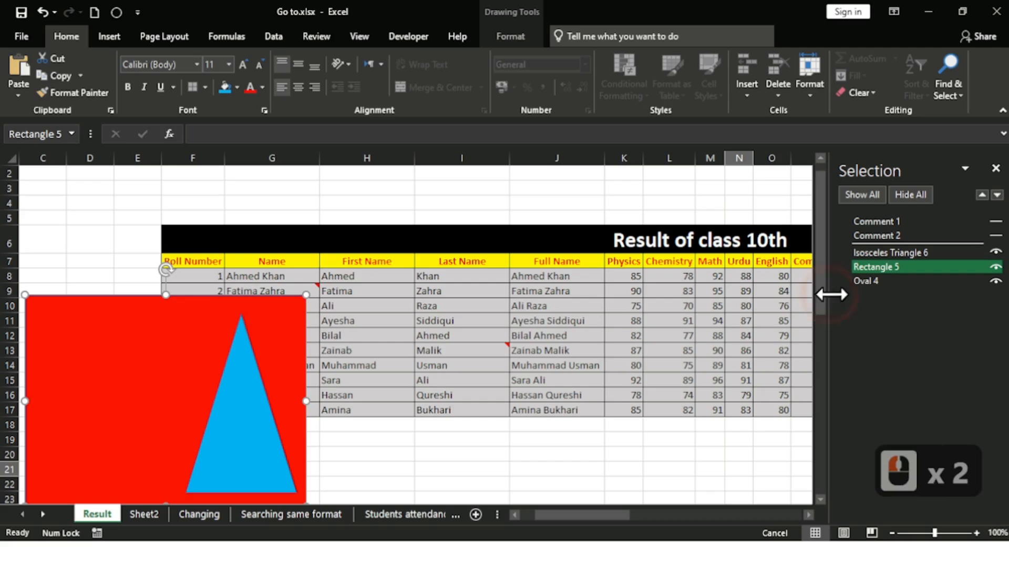
Bring Oval 4 forward above Rectangle 5 and send it backward again
left_click(863, 282, "ctrl")
left_click(863, 282)
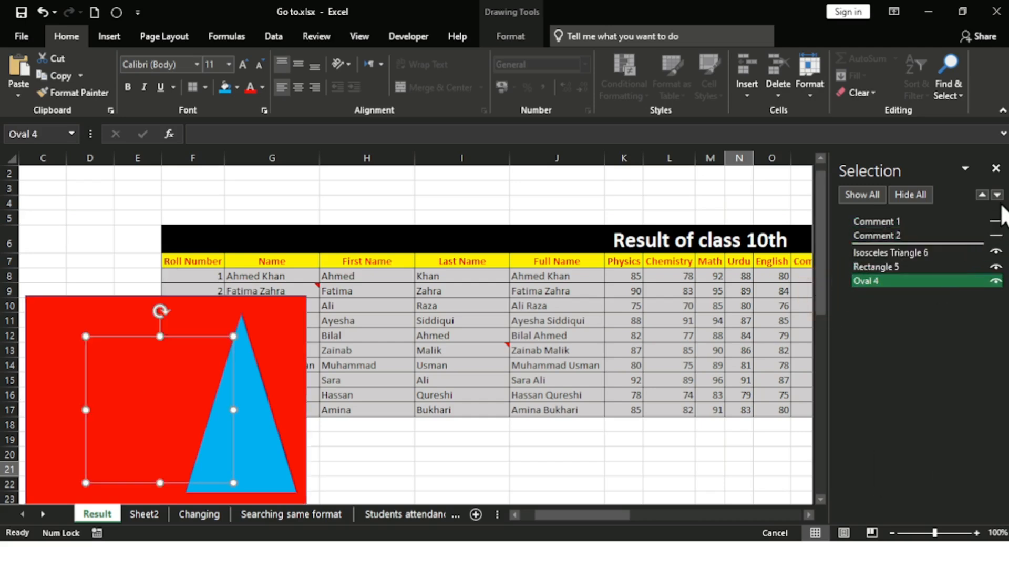
left_click(982, 195)
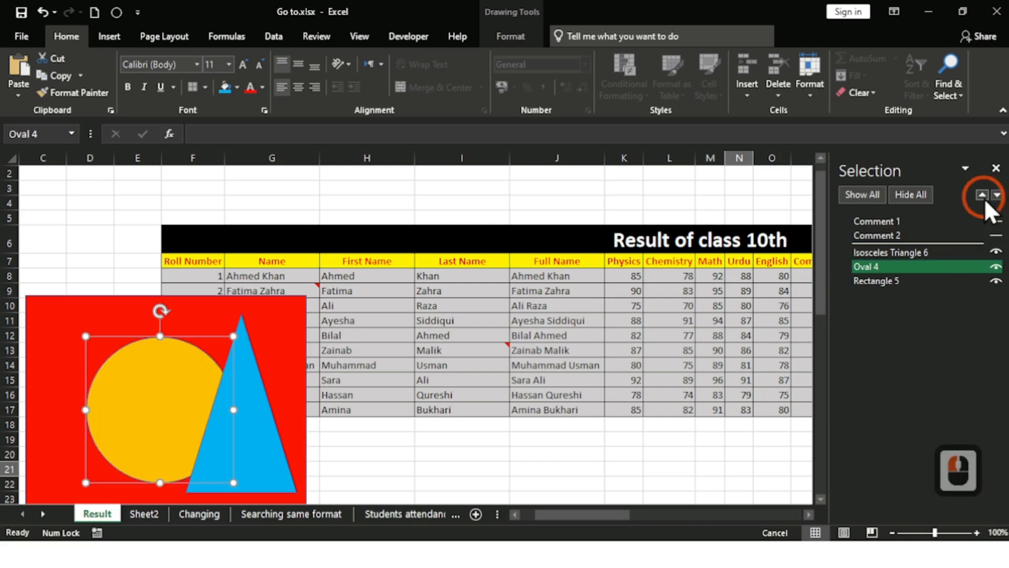
left_click(997, 195)
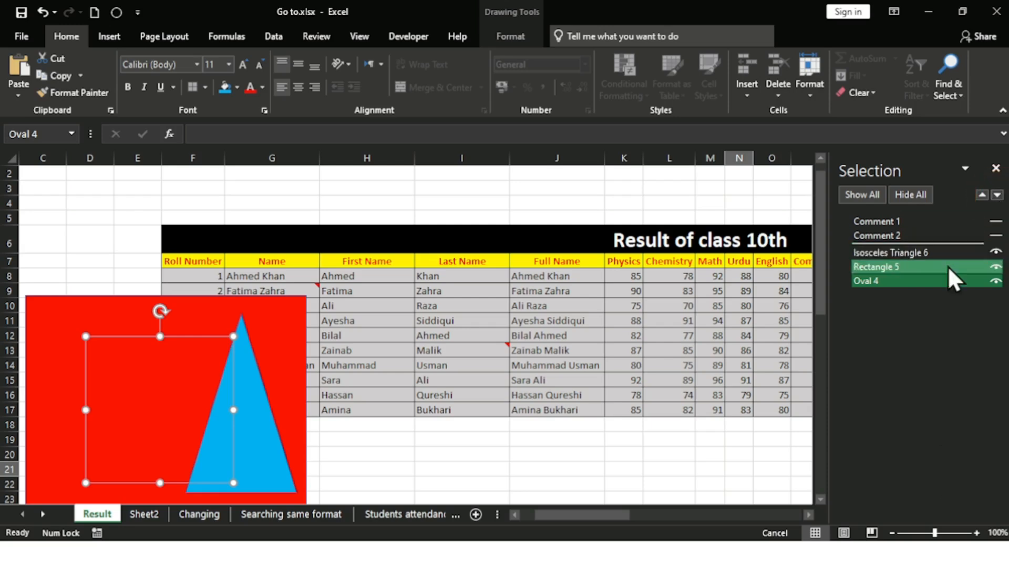
Send Rectangle 5 backward so it lies behind Oval 4
left_click(912, 269)
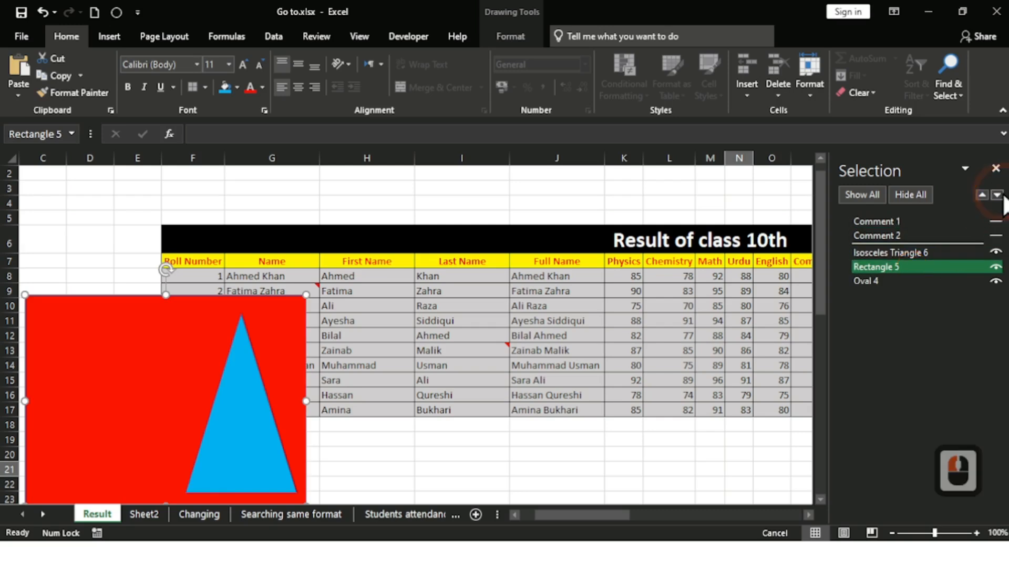
left_click(997, 195)
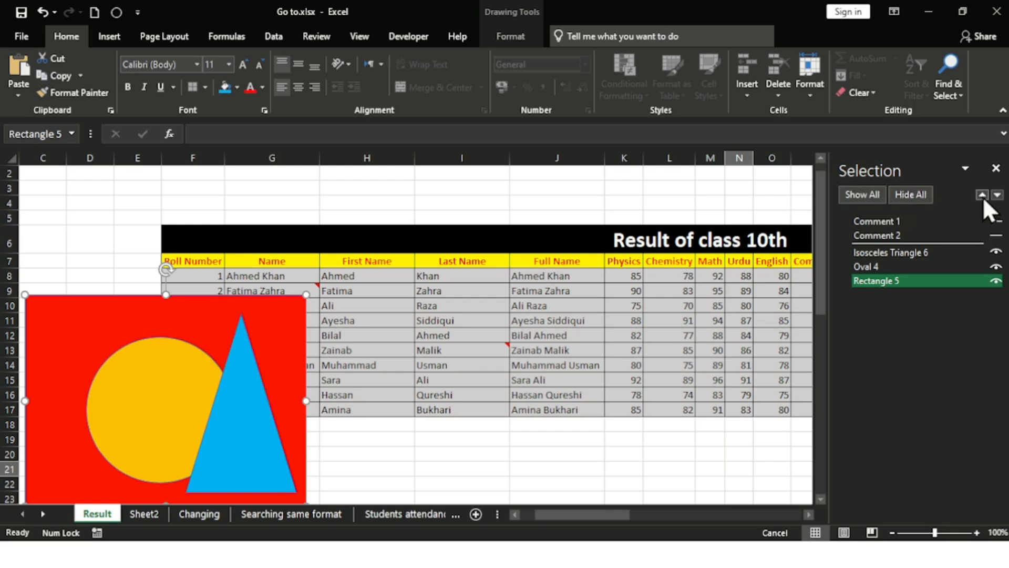
Try to reposition the Selection Pane with its Move option
left_click(972, 168)
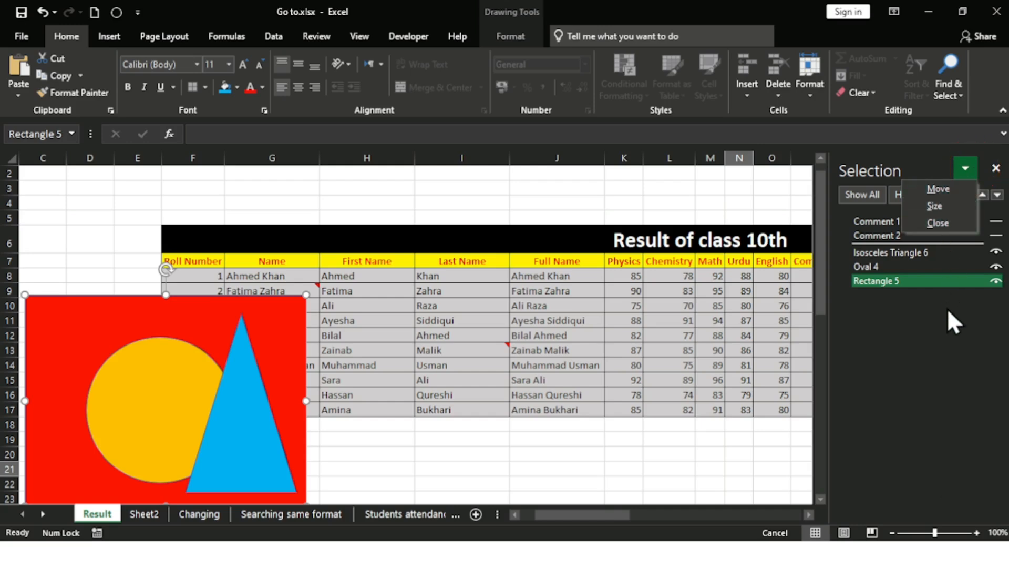
left_click(938, 188)
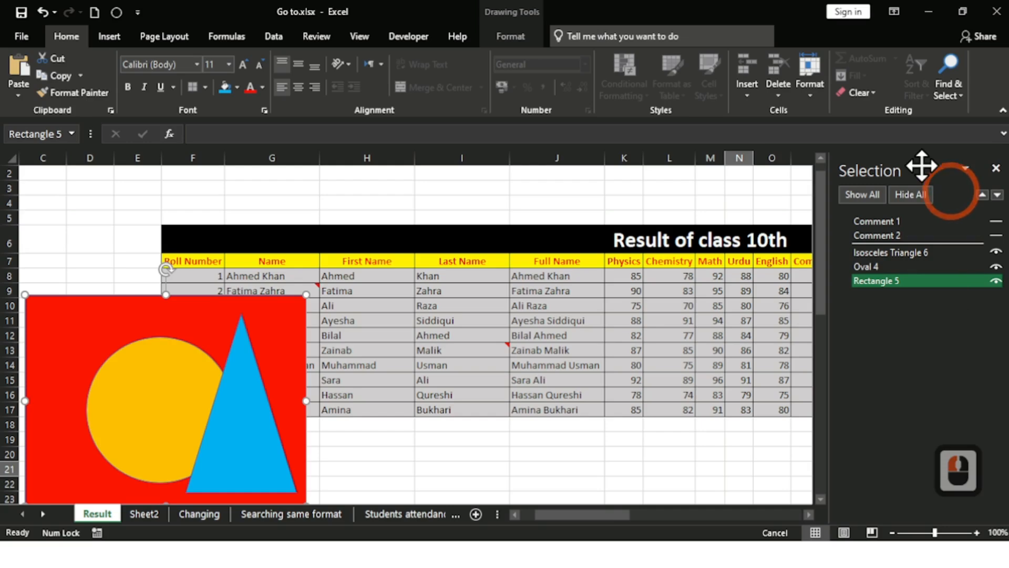
left_click_drag(922, 165, 1003, 151)
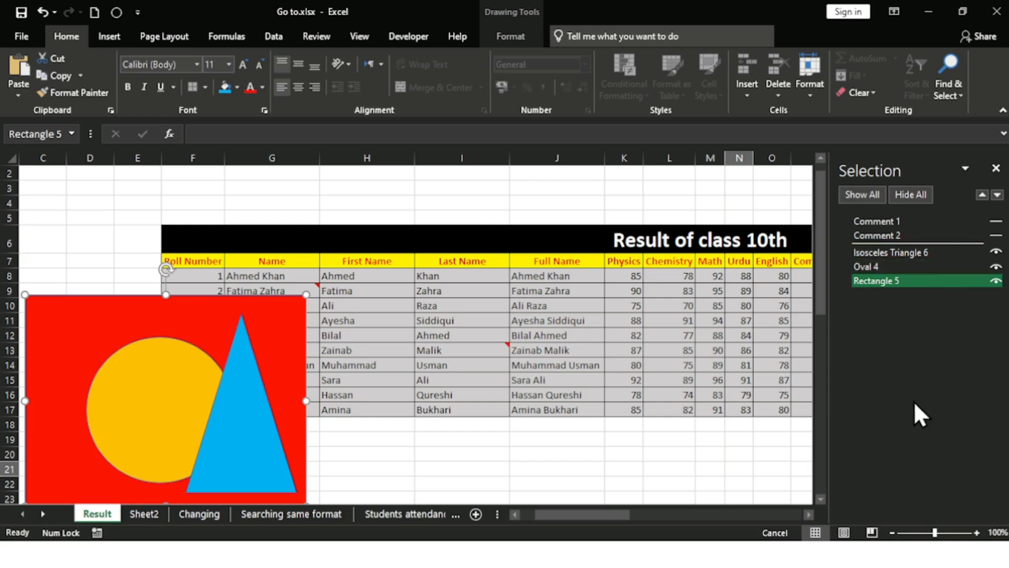
Close the Selection Pane and reopen it
left_click(961, 164)
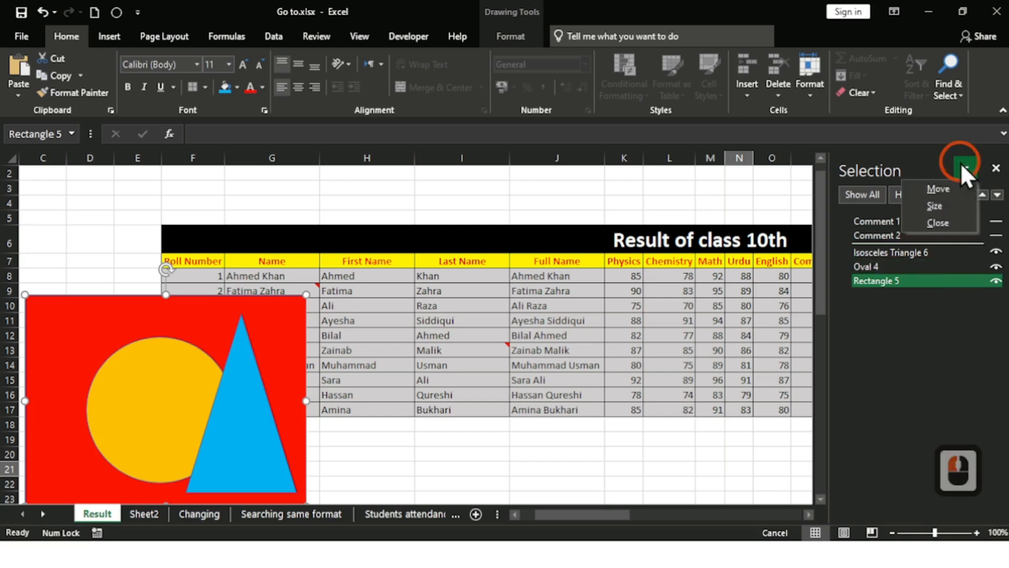
left_click(944, 227)
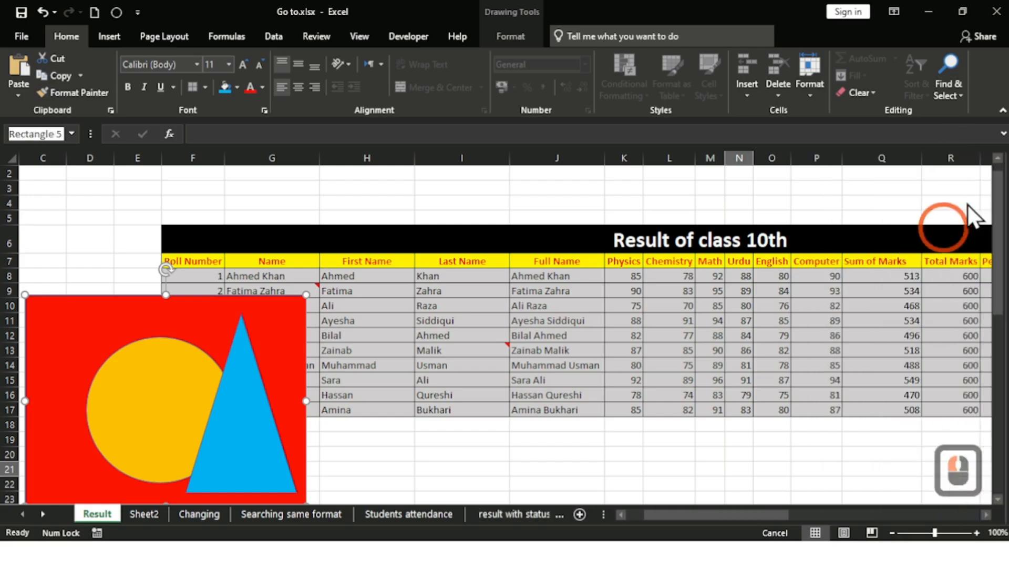
left_click(947, 90)
left_click(932, 292)
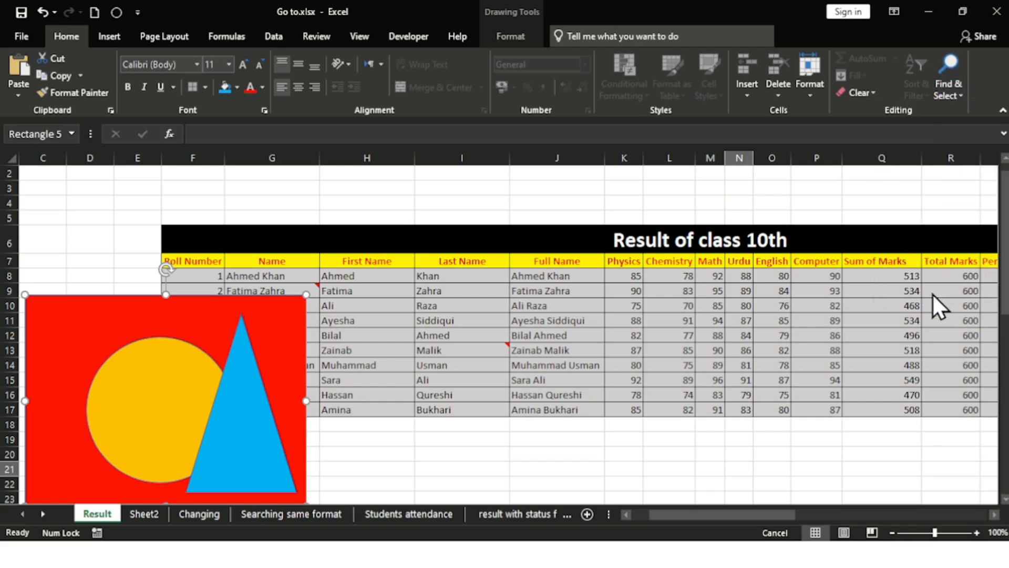
Deselect the red rectangle and select cell L15, followed by the empty cell L18
left_click(702, 342)
left_click(676, 384)
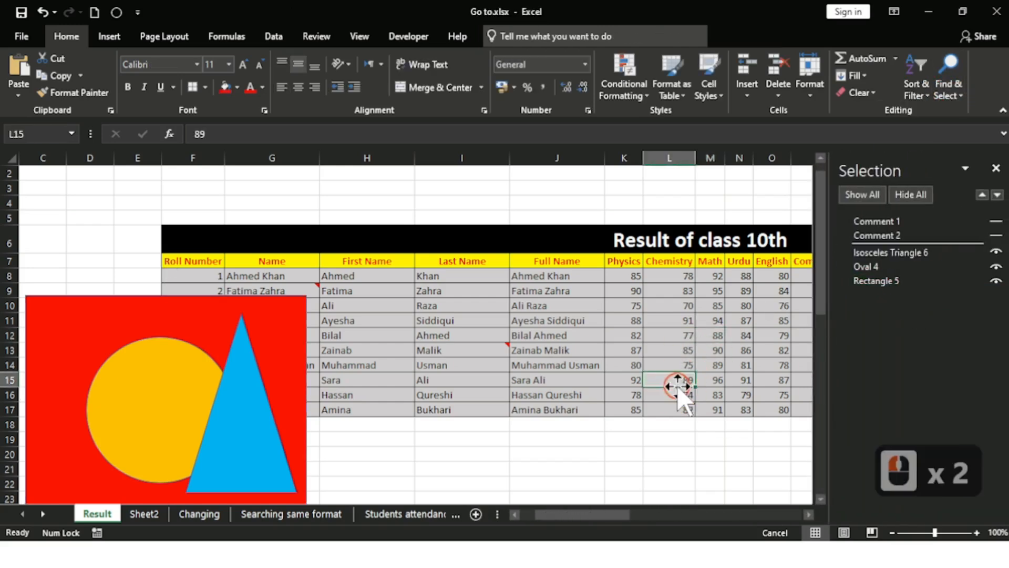
left_click(674, 425)
Select Rectangle 5 and Oval 4 from the object list, and toggle Rectangle 5's visibility off and on
left_click(885, 282)
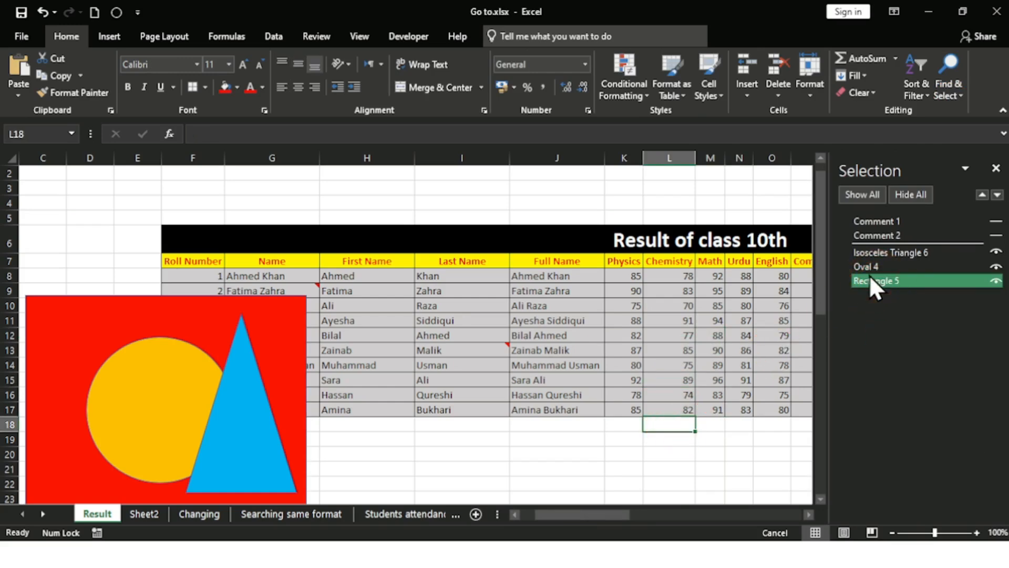
left_click(869, 271, "ctrl")
left_click(870, 266)
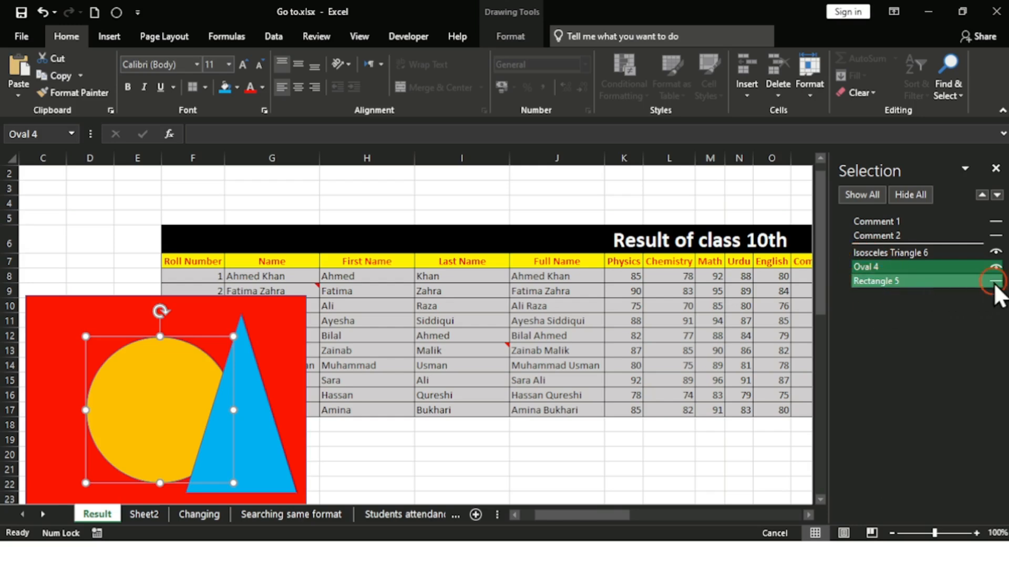
left_click(995, 282)
left_click(996, 282)
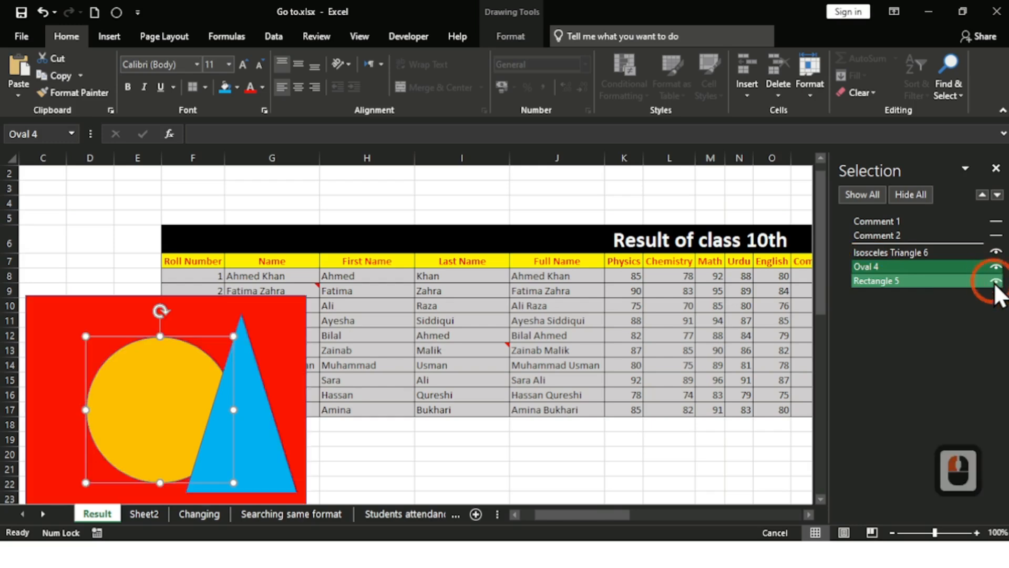
Hide all objects on the sheet and show them all, including both comments
left_click(928, 199)
left_click(880, 195)
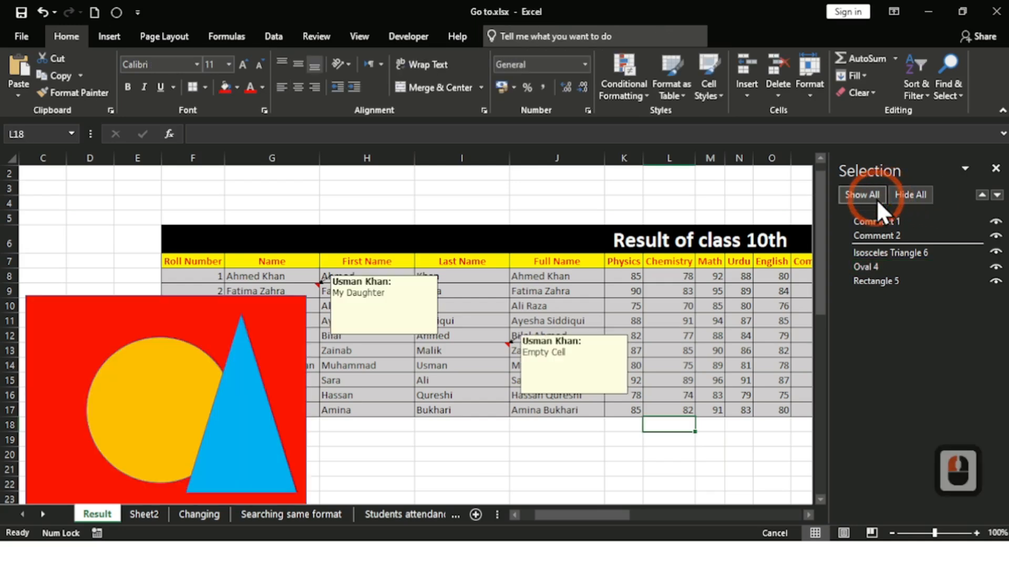
Hide Comment 1 and Comment 2 individually and close the Selection Pane
left_click(996, 221)
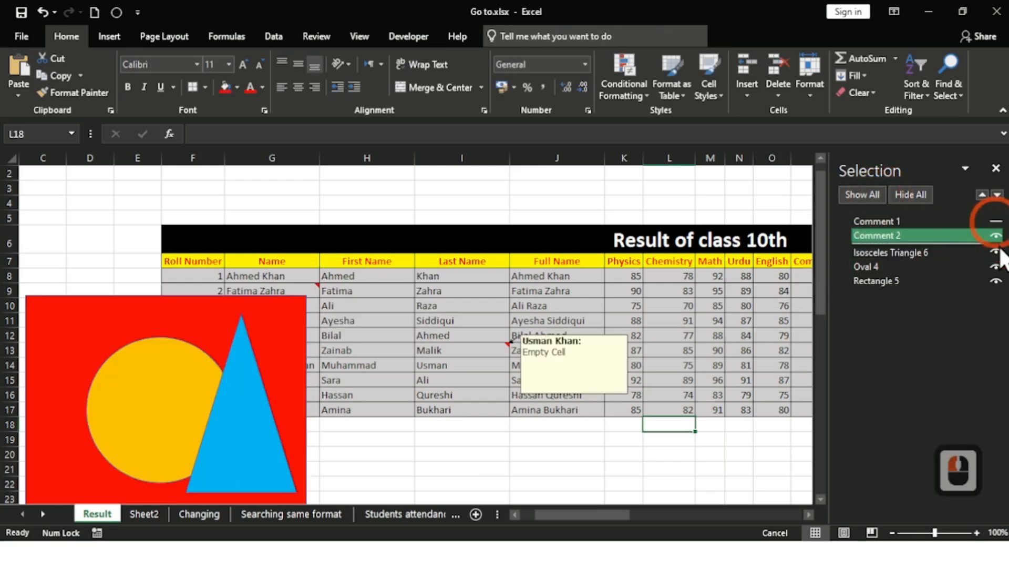
left_click(995, 235)
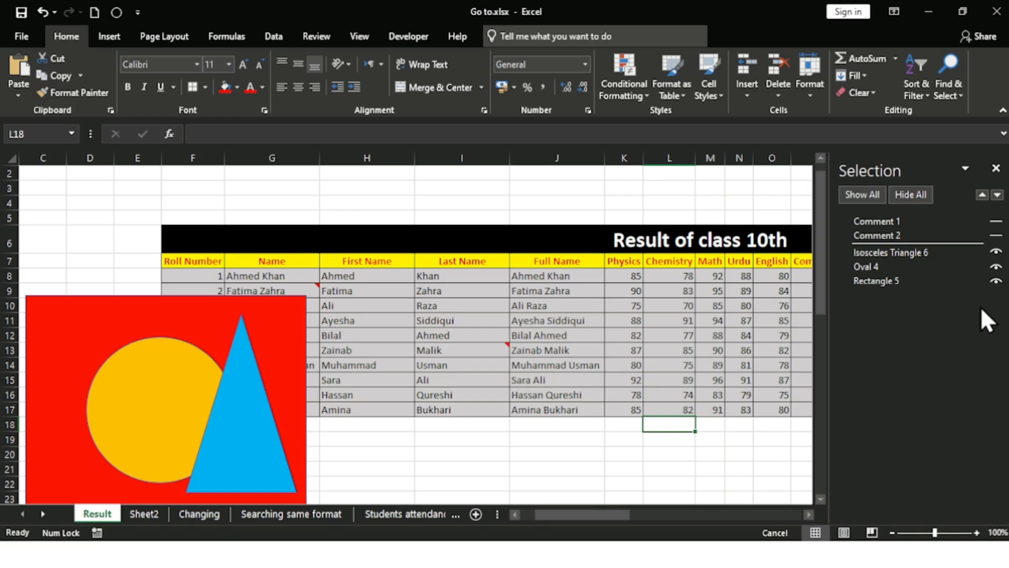
left_click(997, 168)
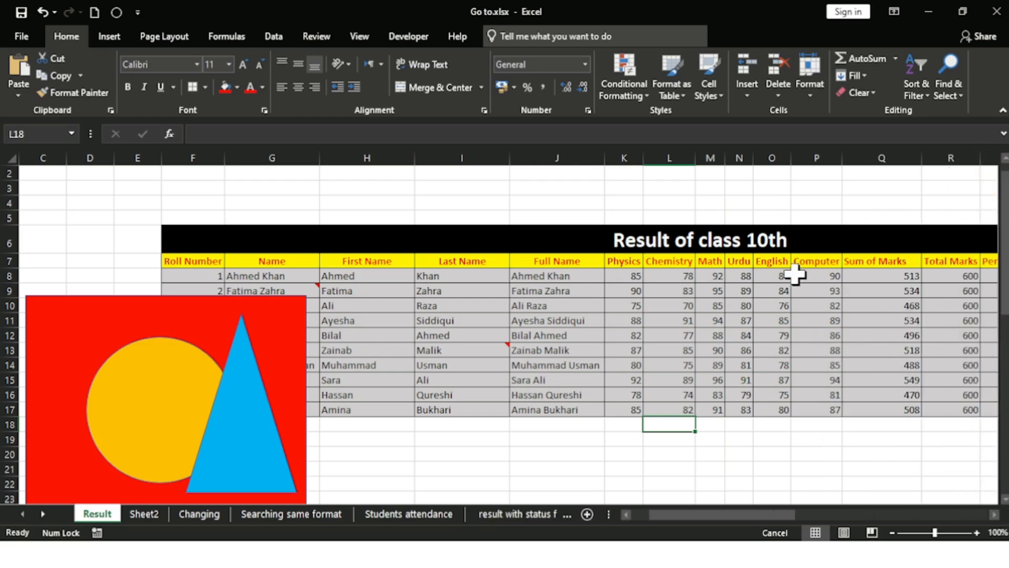